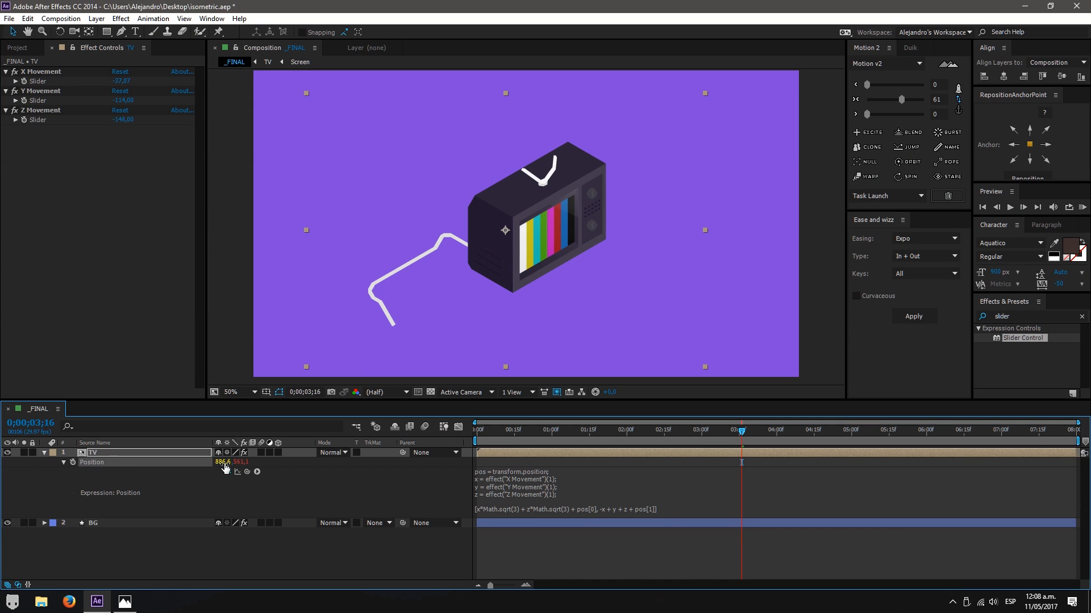
- Shift the TV along its isometric axes with the X, Y and Z Movement sliders, to about -83, -283 and -95
drag(228, 463, 187, 470)
drag(121, 81, 151, 120)
click(611, 540)
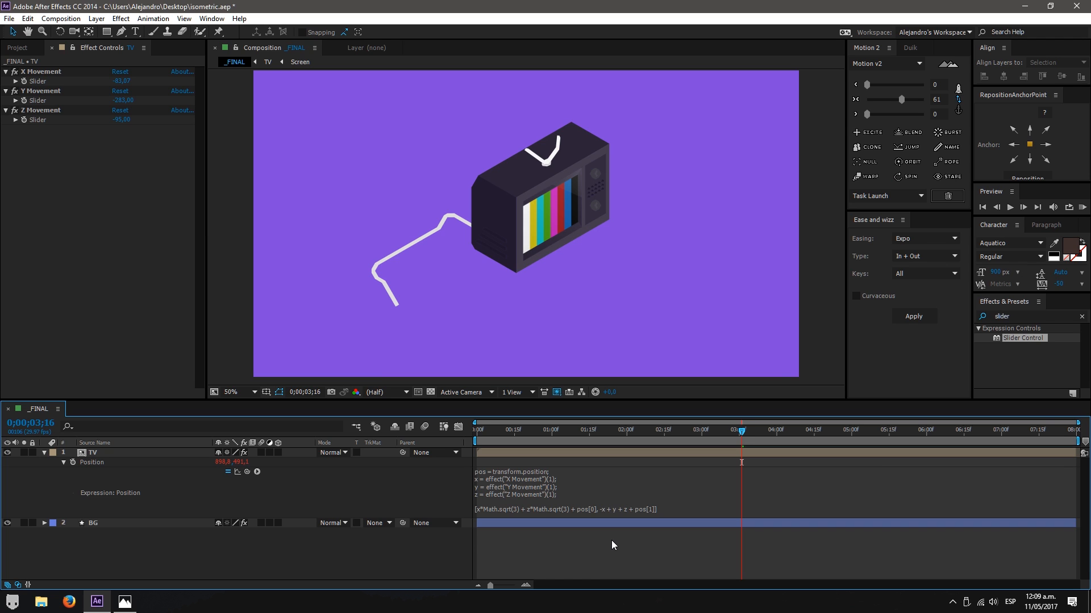
- Examine the TV layer's Position expression, from the slider variables to the final line that combines them with the layer position
click(700, 504)
click(687, 504)
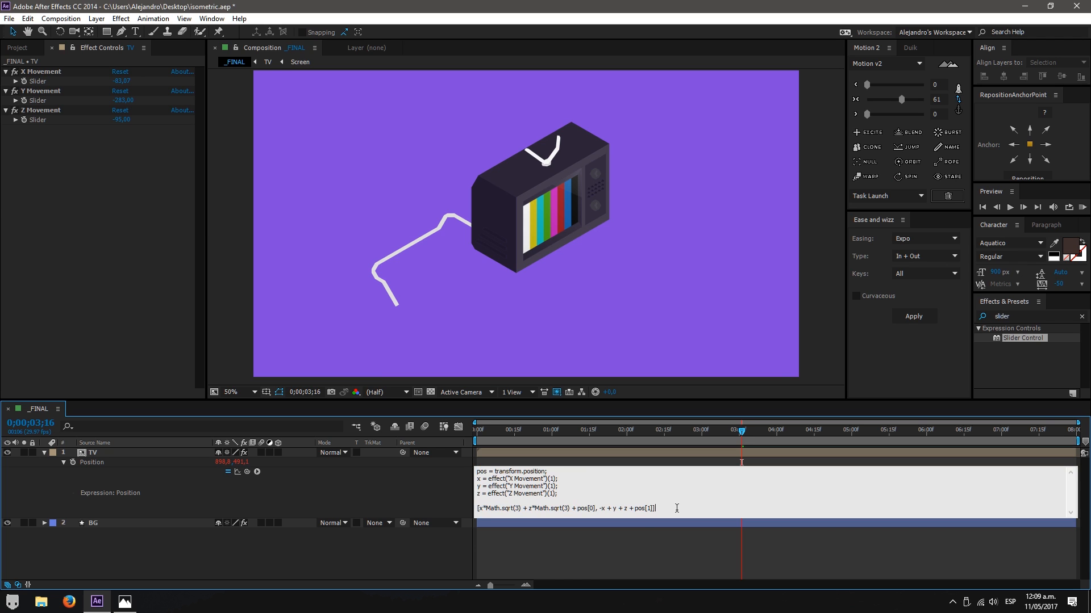
drag(672, 507, 390, 472)
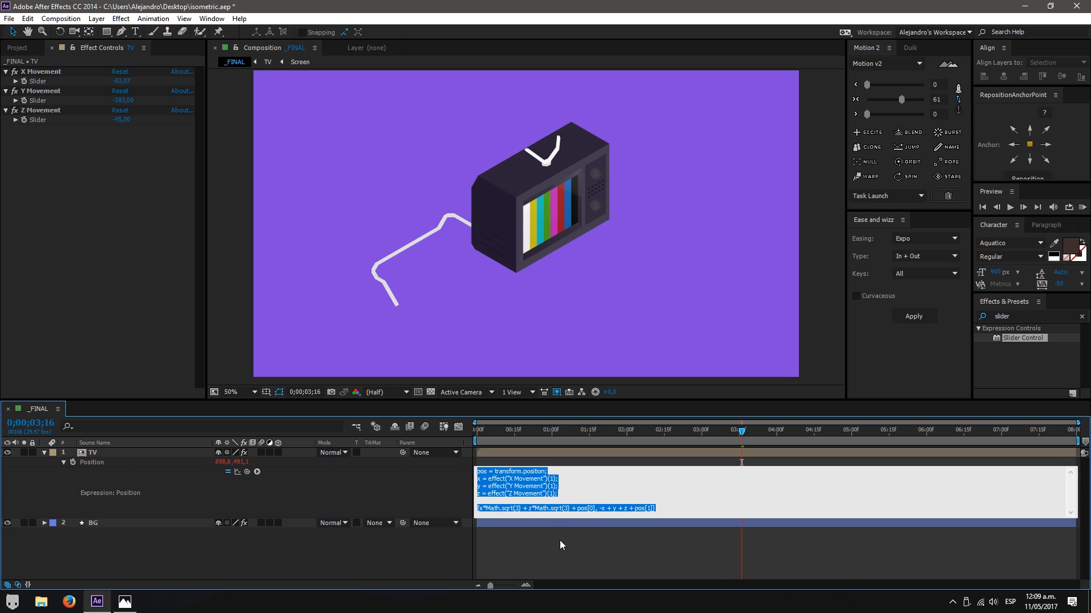
click(585, 553)
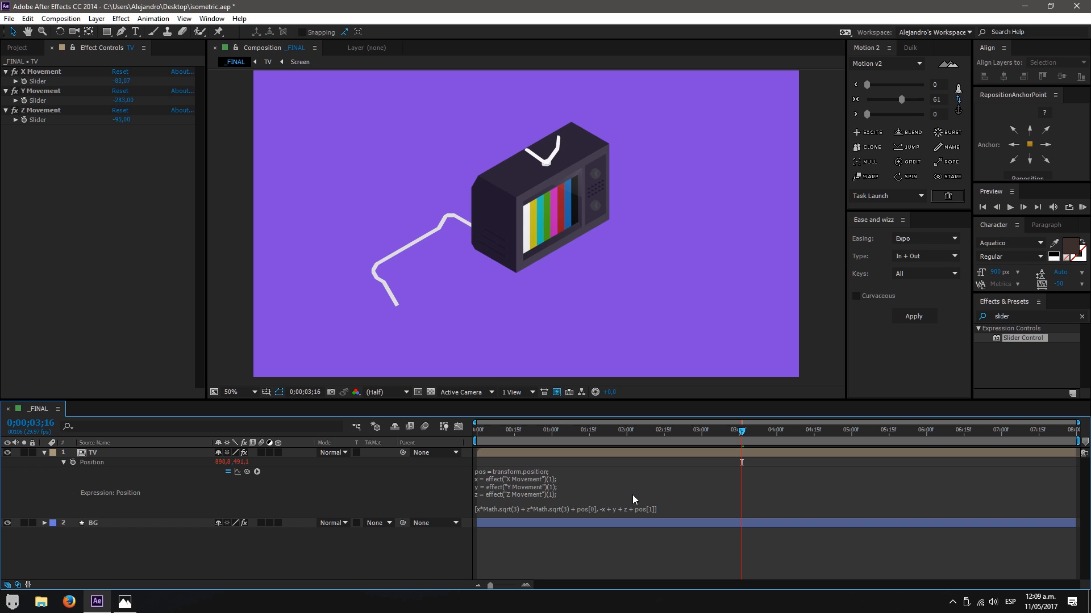
click(659, 504)
drag(658, 509, 448, 504)
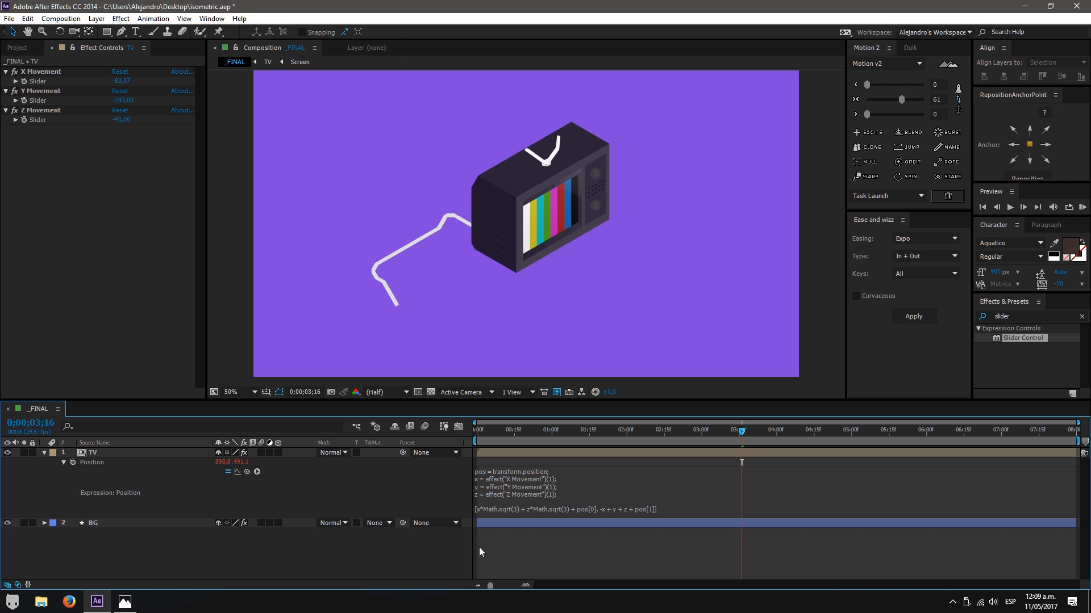
- Create a new 1920 x 1080 composition named Comp 1 with a duration of 10 seconds
click(61, 18)
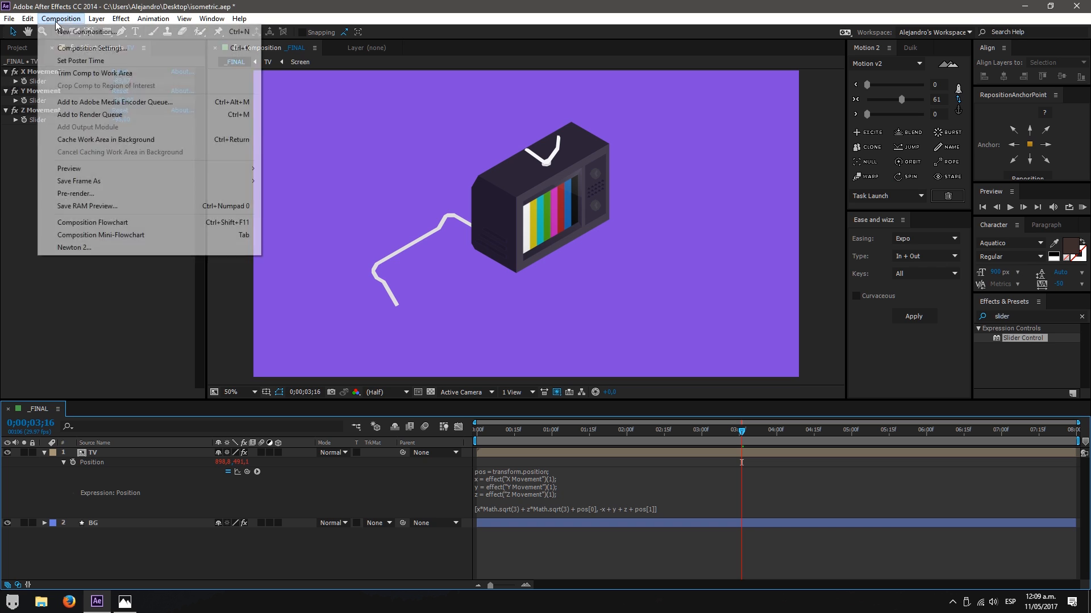
click(57, 32)
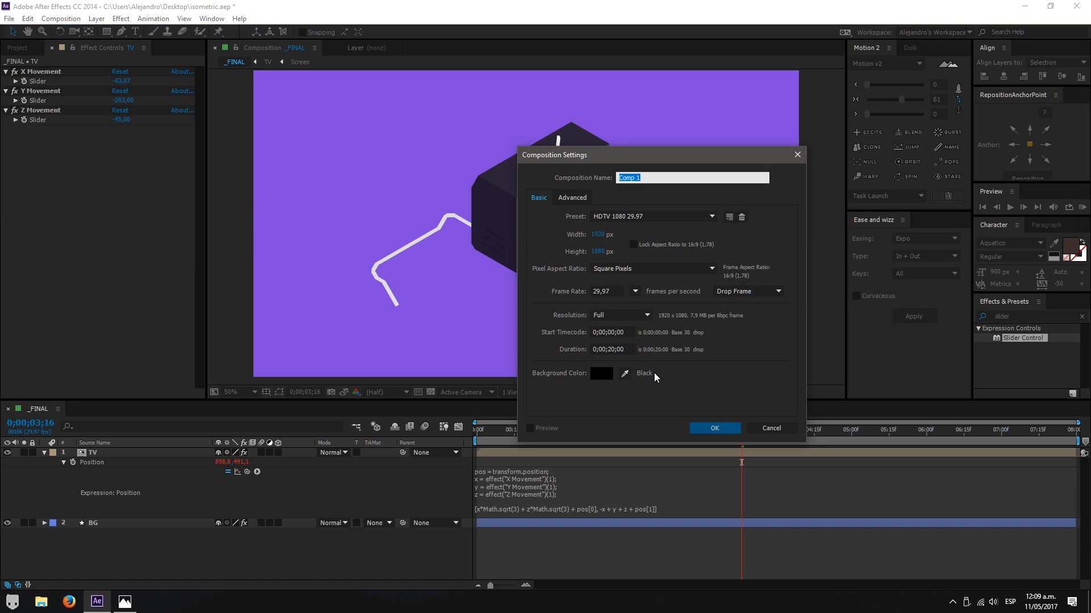
click(610, 349)
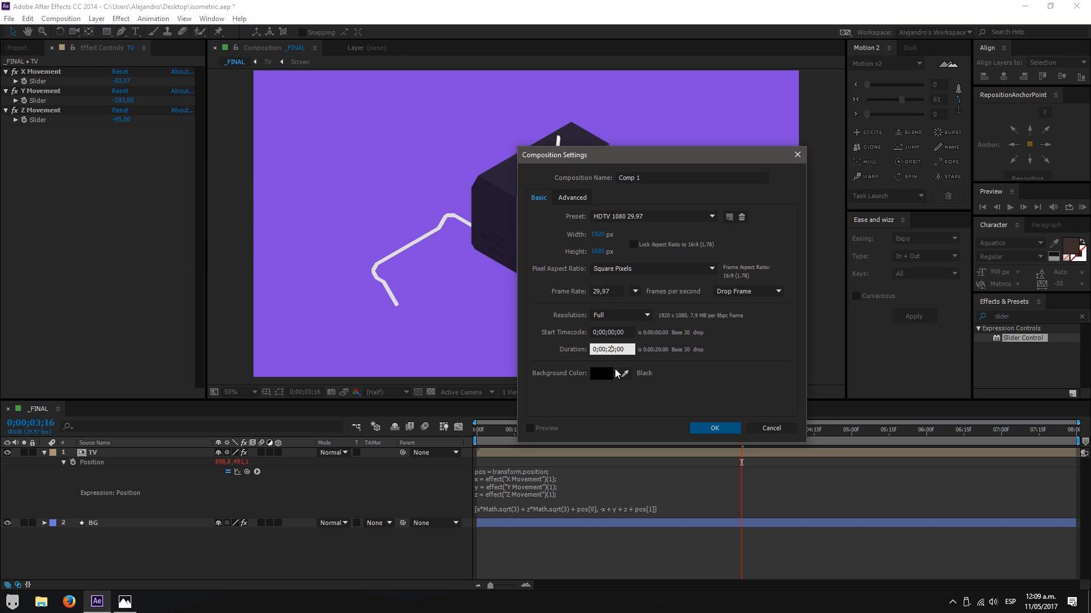
key(Return)
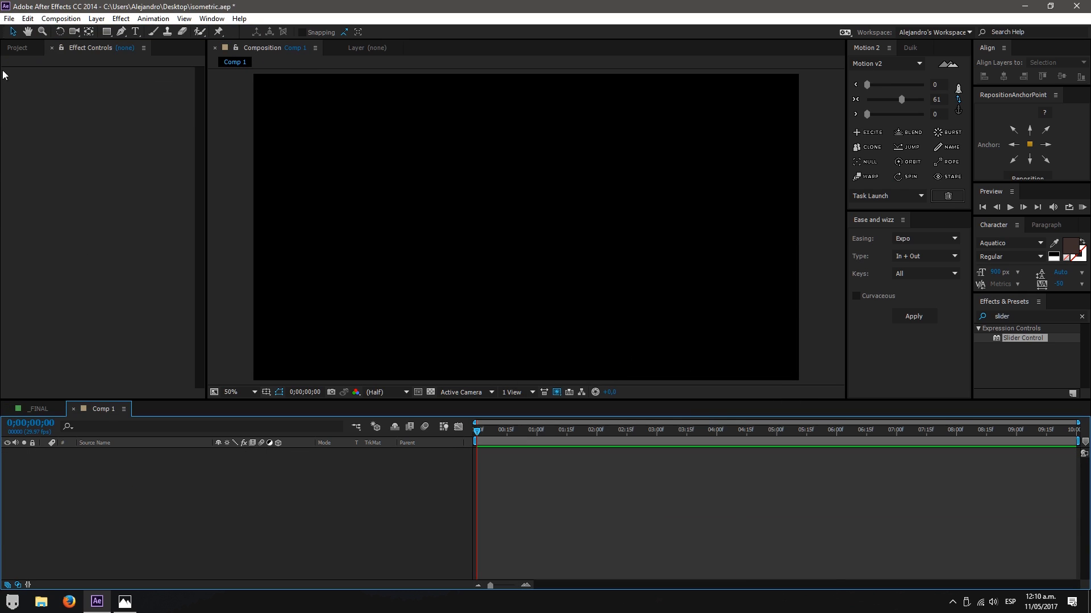
- Add the TV composition to Comp 1 as a layer and preview its animation up to 0;00;01;15
click(16, 45)
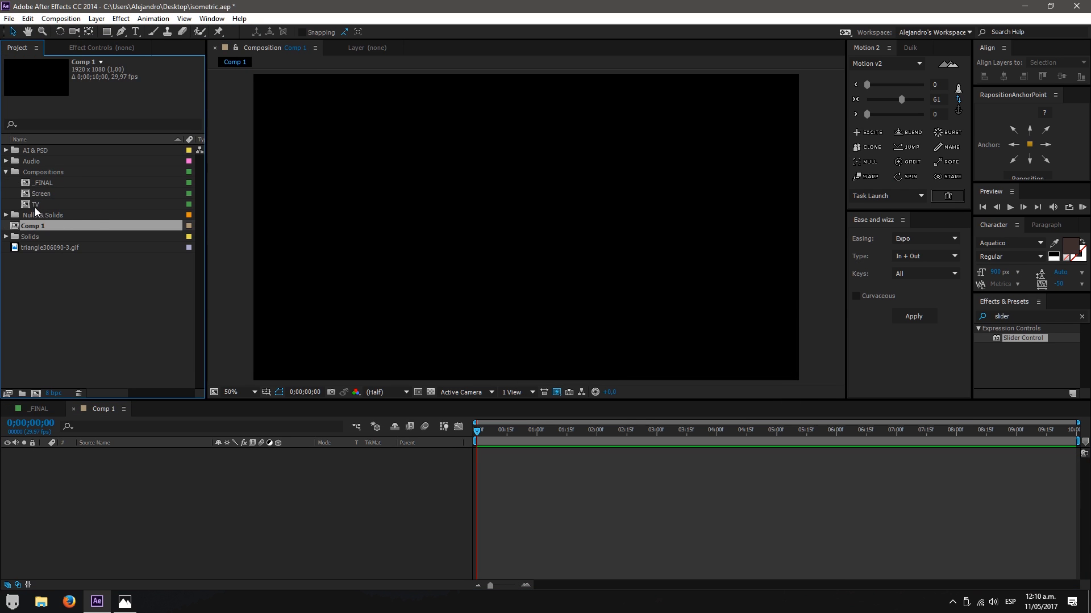
drag(25, 204, 111, 497)
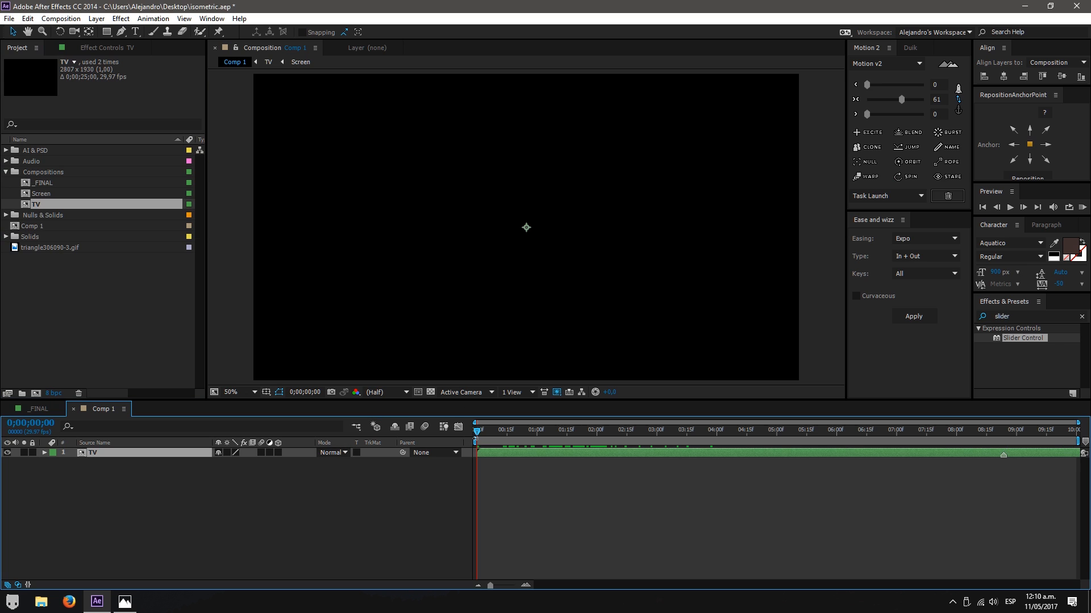
drag(477, 437, 566, 435)
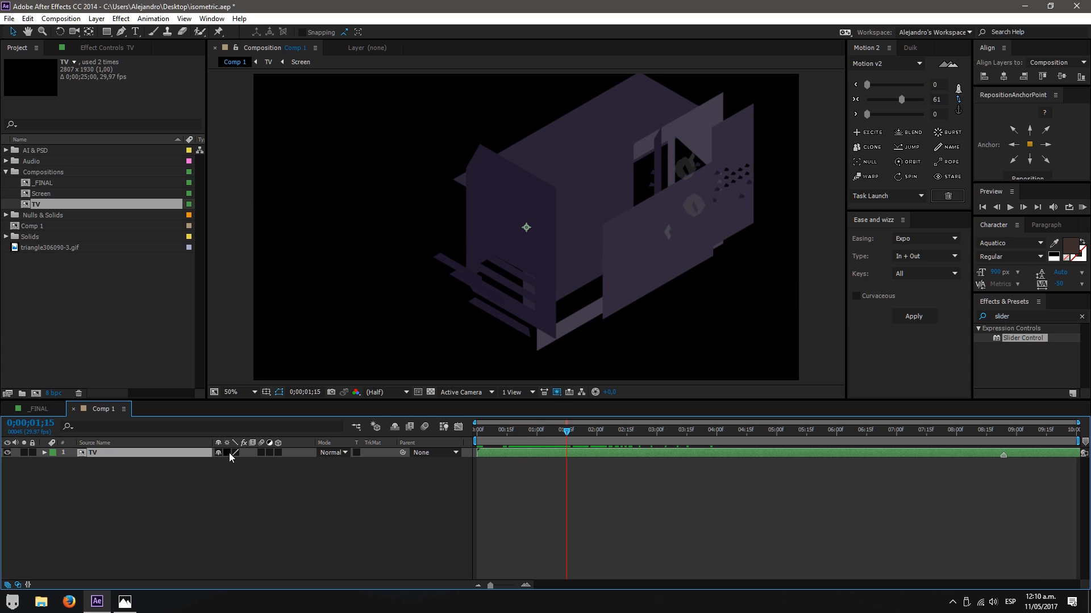
- Scale the TV layer to 44% and place it near the frame's center, checking it at 0;00;04;09
key(s)
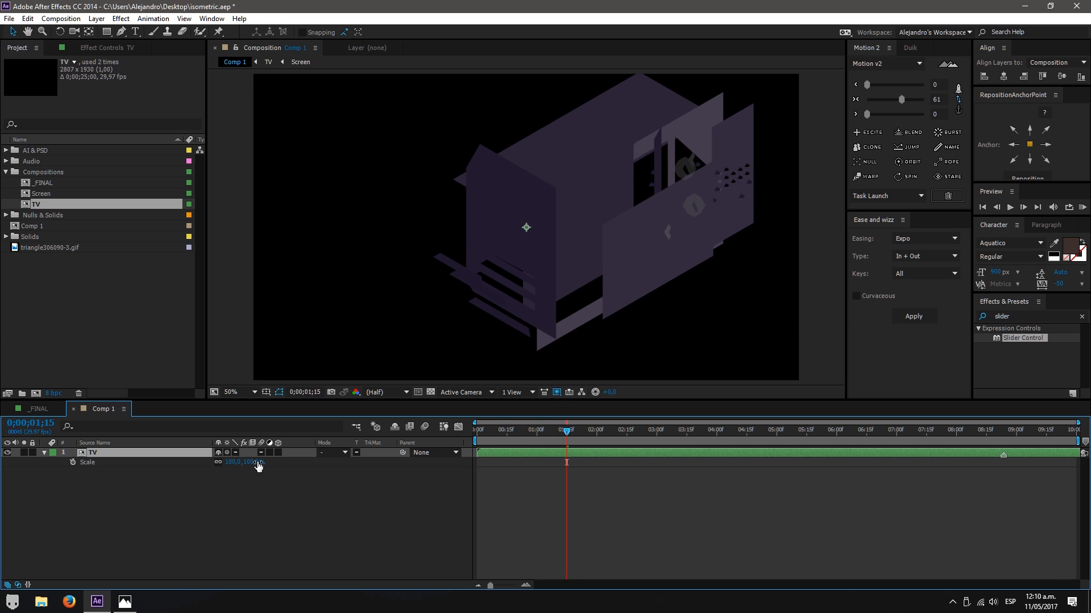
drag(253, 462, 231, 463)
drag(578, 206, 538, 221)
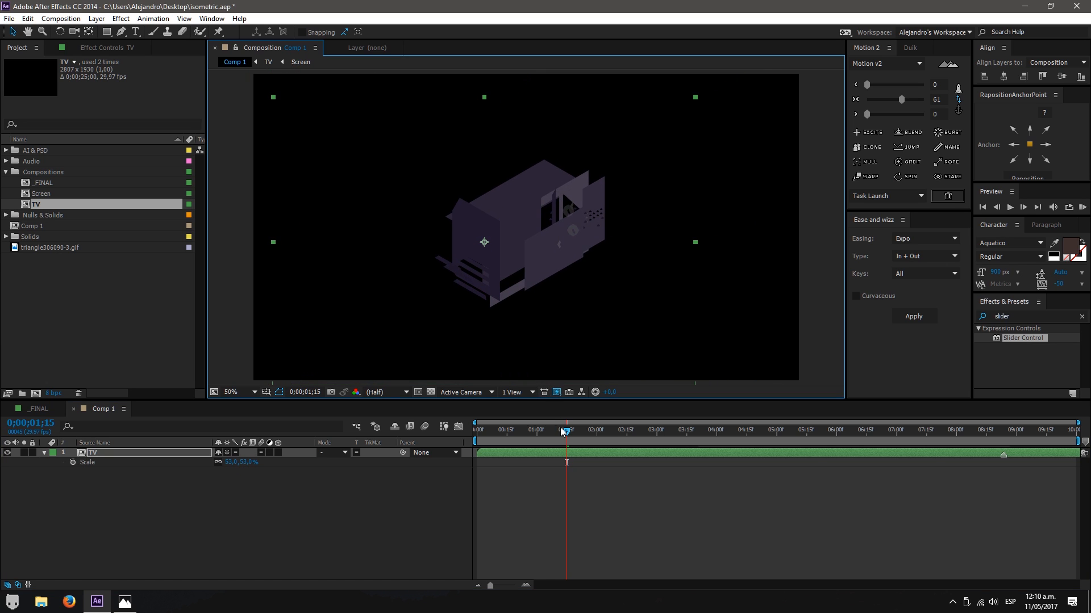
drag(566, 432, 610, 422)
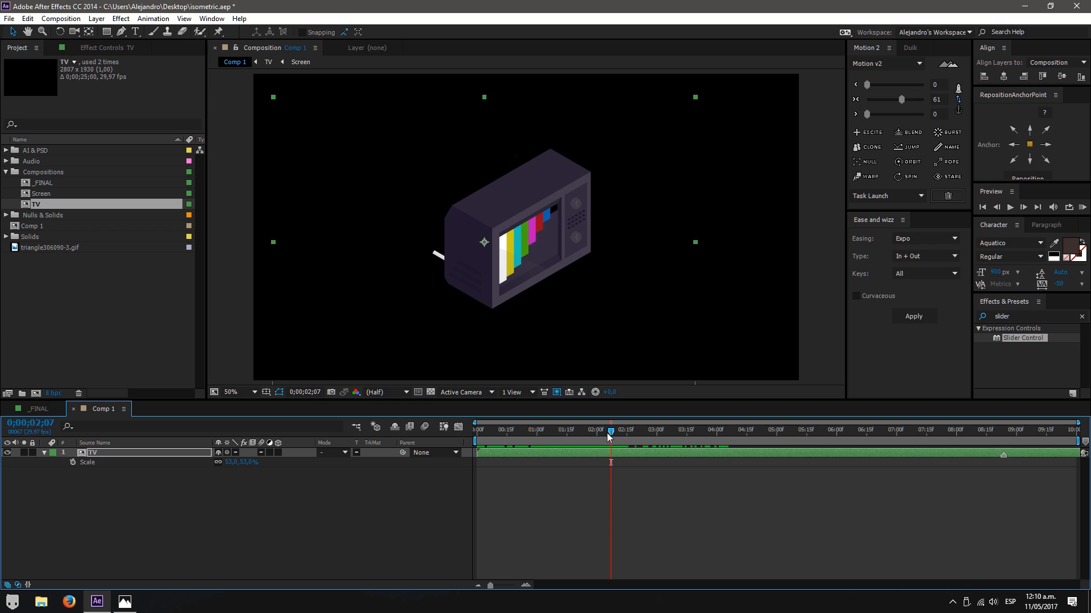
drag(613, 436, 734, 432)
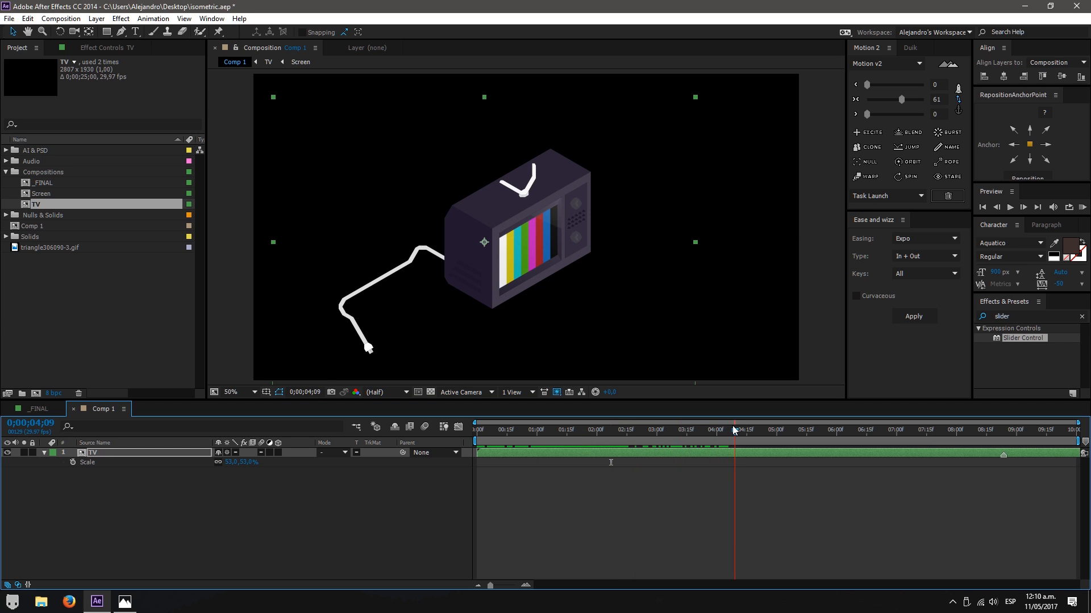
drag(249, 462, 241, 463)
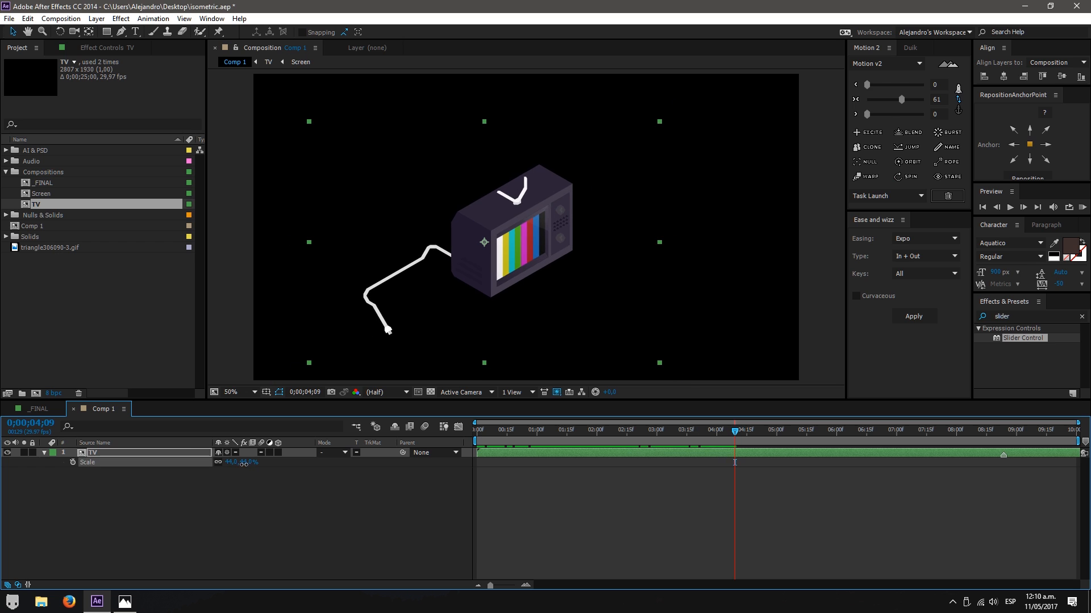
drag(480, 234, 502, 230)
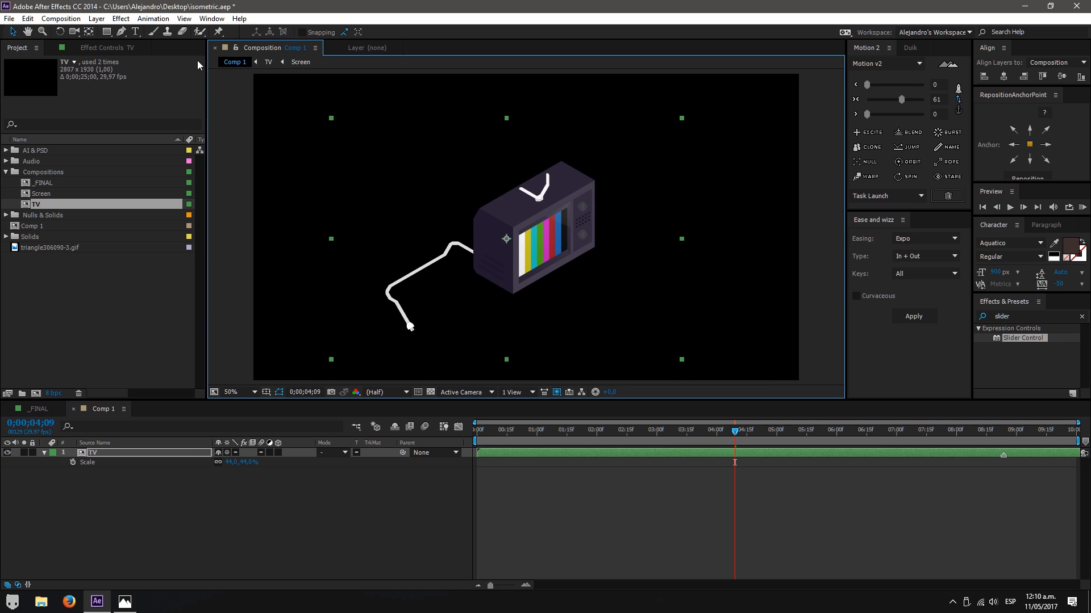
- Add a red solid the size of the composition and place it beneath the TV layer as background
click(97, 20)
mouse_move(130, 34)
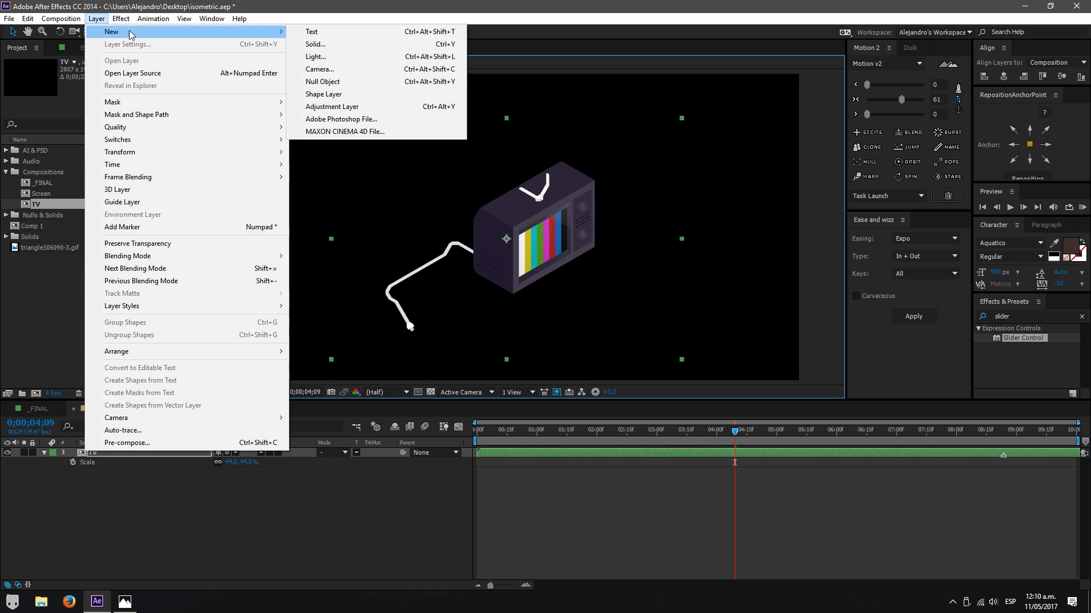
click(346, 45)
click(390, 414)
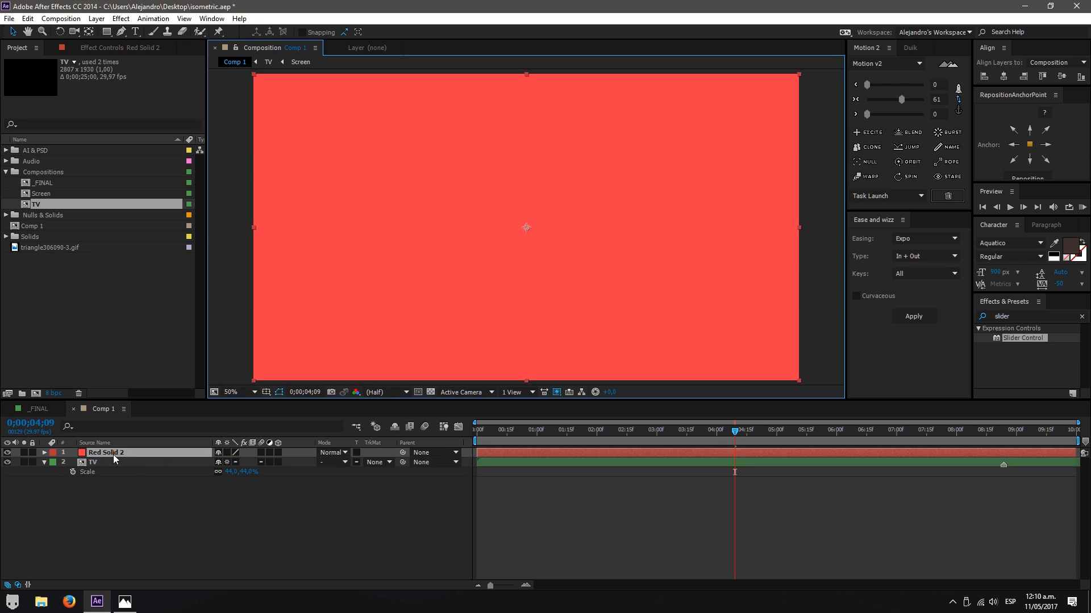
drag(114, 455, 134, 475)
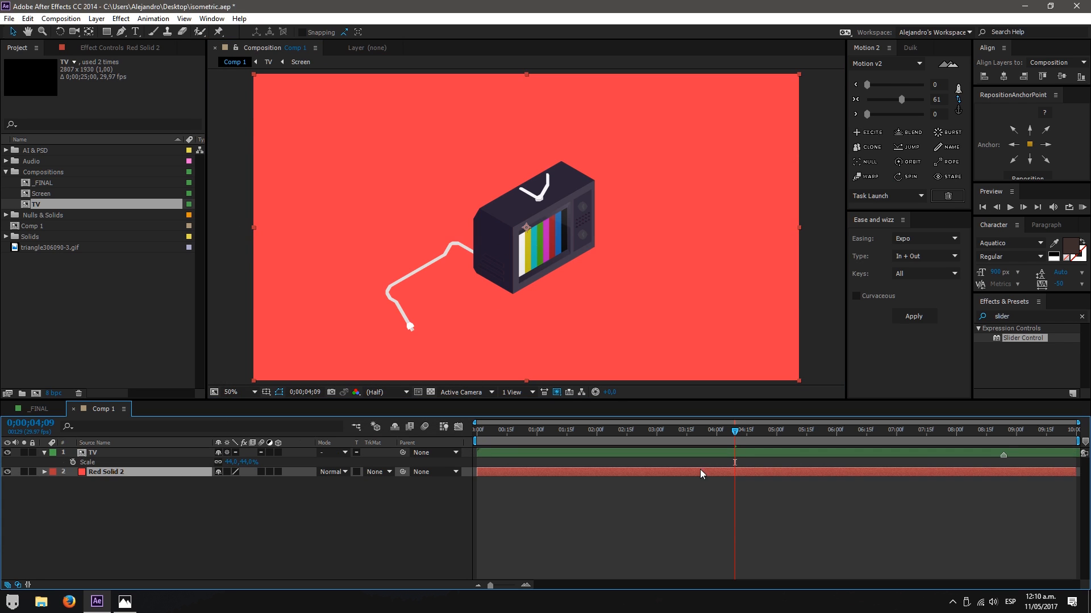
- Keyframe the TV's Position at about 906, 576 at 0;00;04;09 and about 1254, 364 at 0;00;05;06
click(683, 453)
drag(512, 232, 517, 230)
click(518, 233)
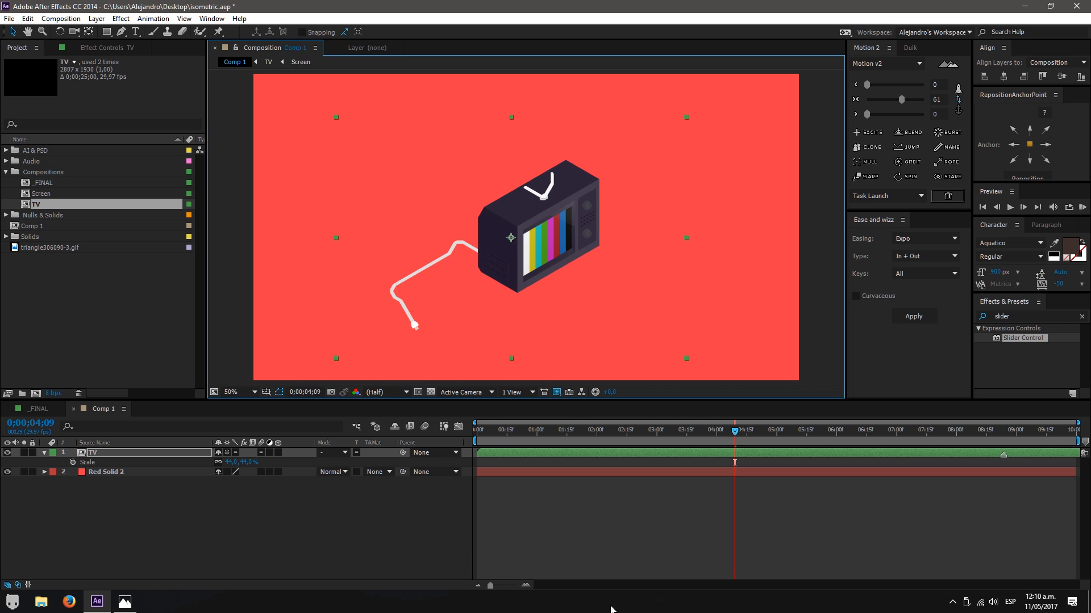
key(p)
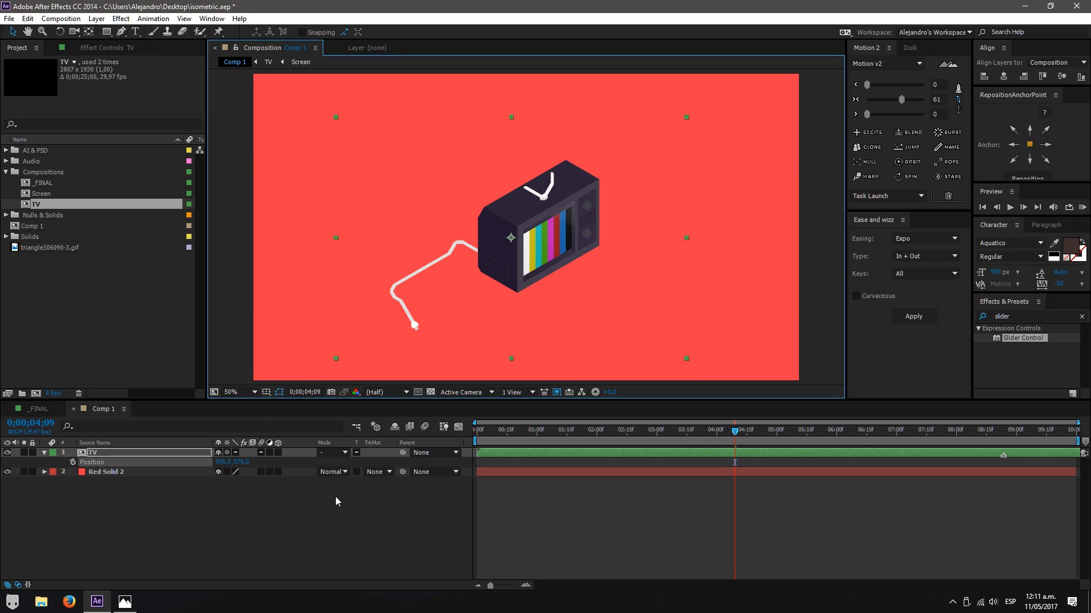
click(72, 463)
drag(733, 436, 789, 434)
drag(569, 251, 571, 197)
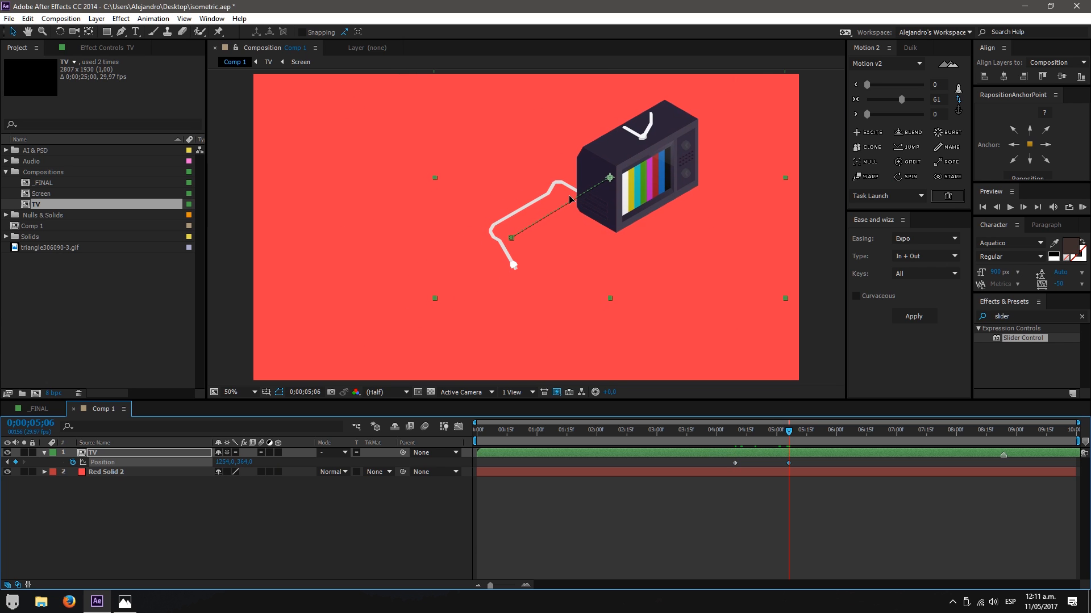
- Add TV Position keyframes at 0;00;05;26 (about 1254, 600) and 0;00;06;16 (about 906, 404), and preview the motion
click(846, 527)
drag(737, 433, 828, 432)
drag(646, 151, 645, 218)
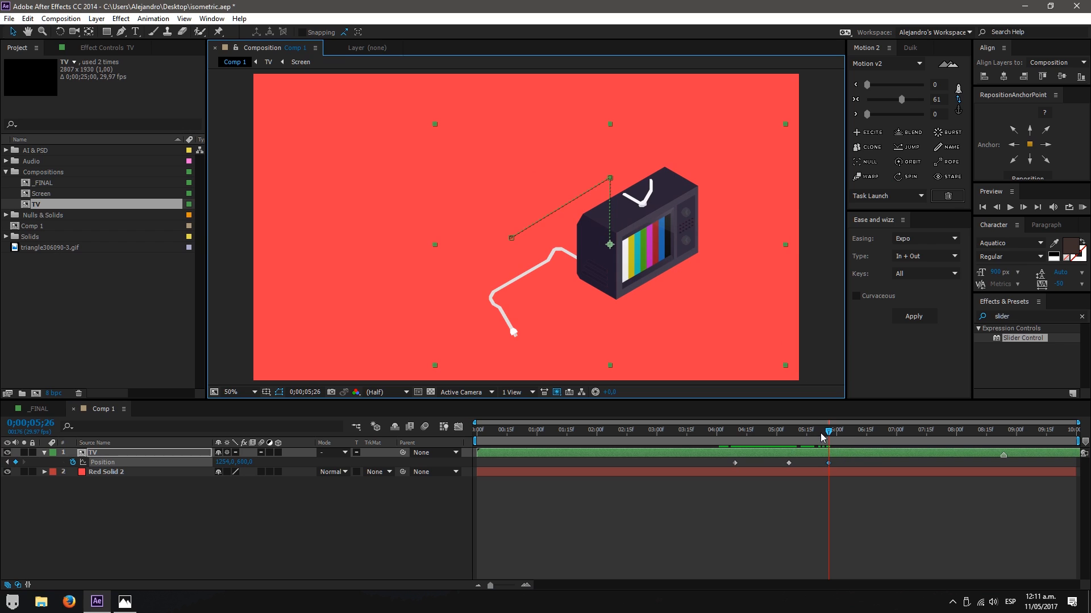
click(866, 430)
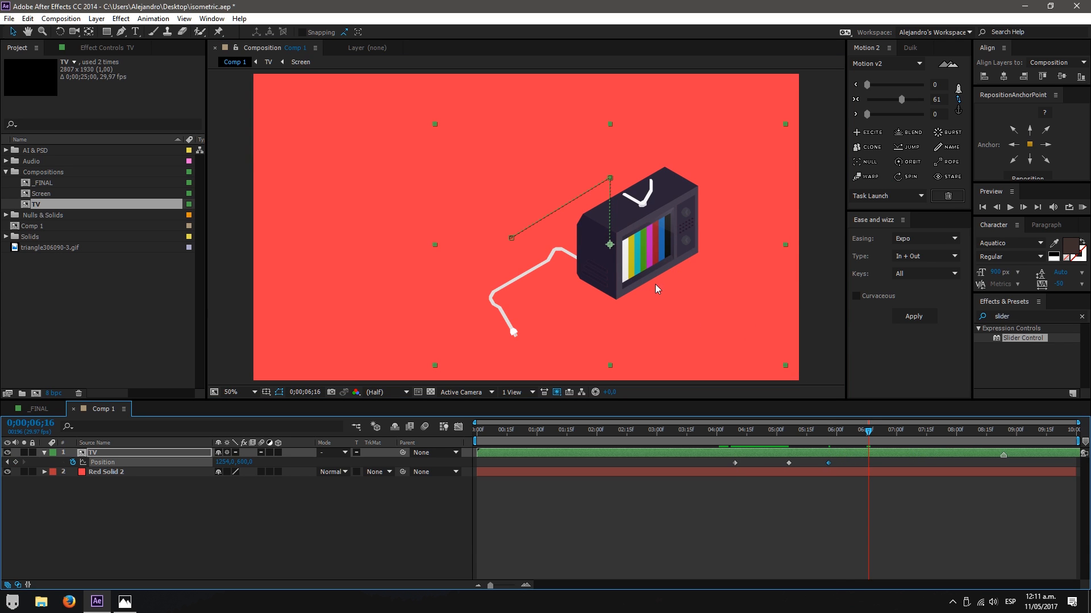
drag(655, 284, 554, 223)
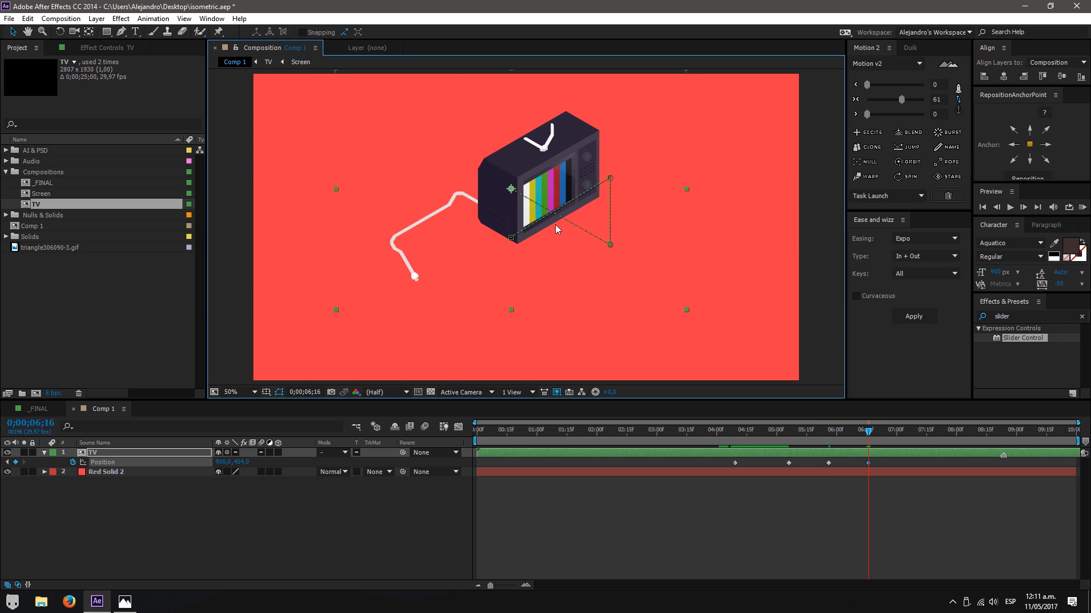
drag(722, 440, 877, 435)
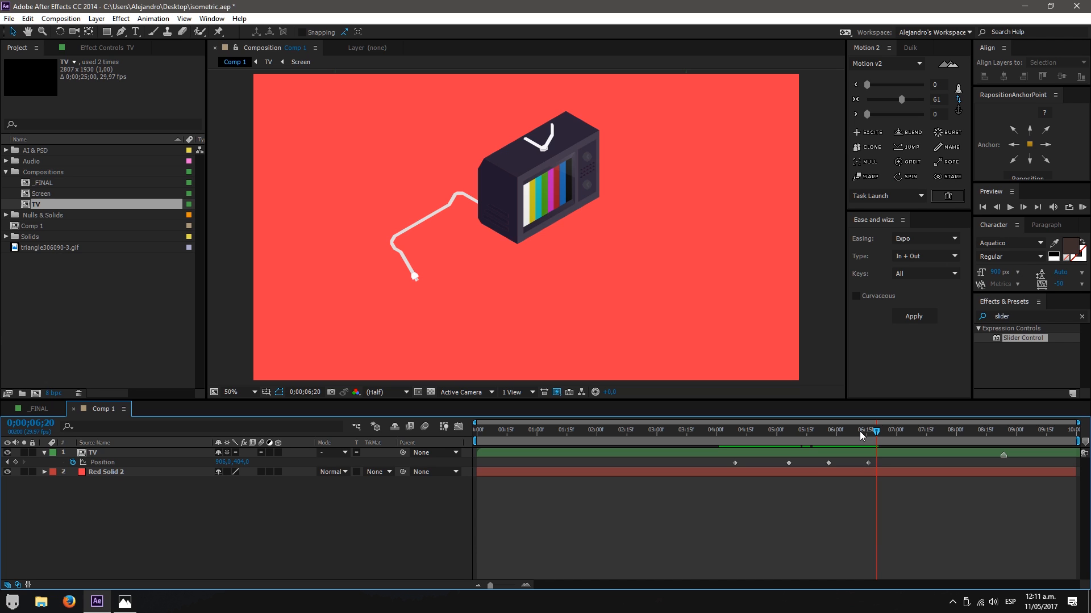
- Duplicate the animated TV layer and show the Position property of the copy
click(136, 452)
key(ctrl+d)
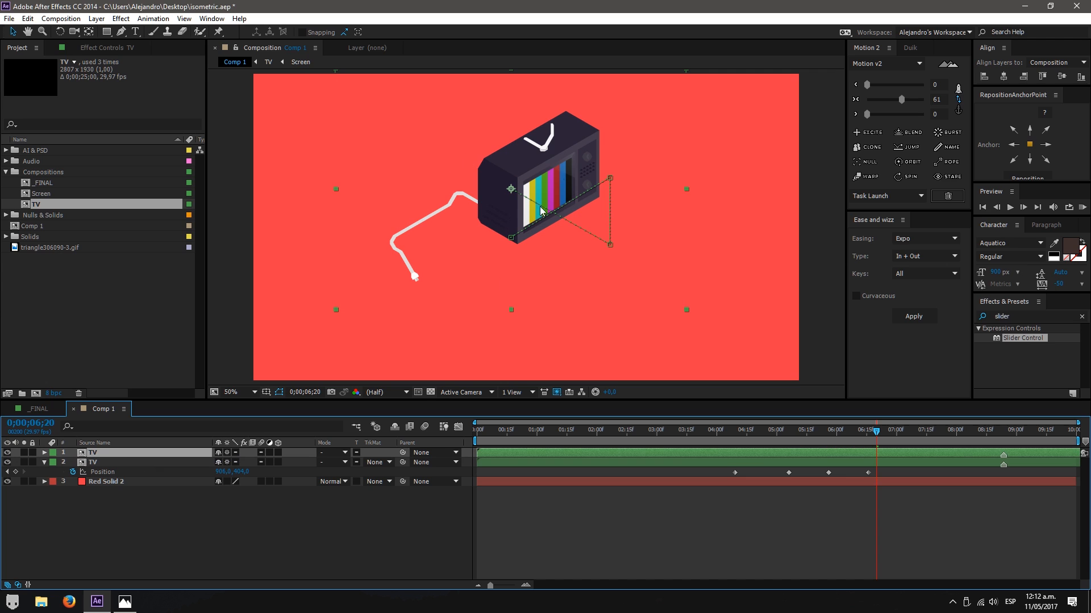
key(p)
- Remove the Position keyframes from both TV layers and move the two together to about 826, 598
drag(877, 433, 718, 493)
key(Delete)
drag(890, 459, 828, 506)
drag(554, 158, 532, 213)
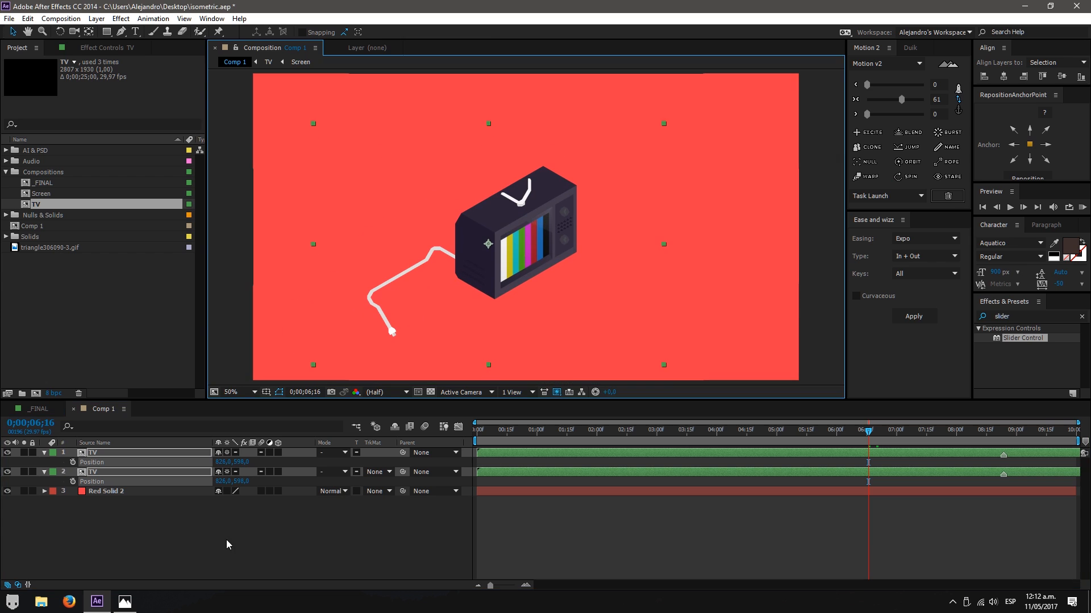
- Offset the lower TV layer diagonally up and right to about 1134, 422, lining it up behind the other TV
click(226, 539)
click(115, 470)
drag(505, 260, 596, 186)
key(ctrl+z)
key(ctrl+z)
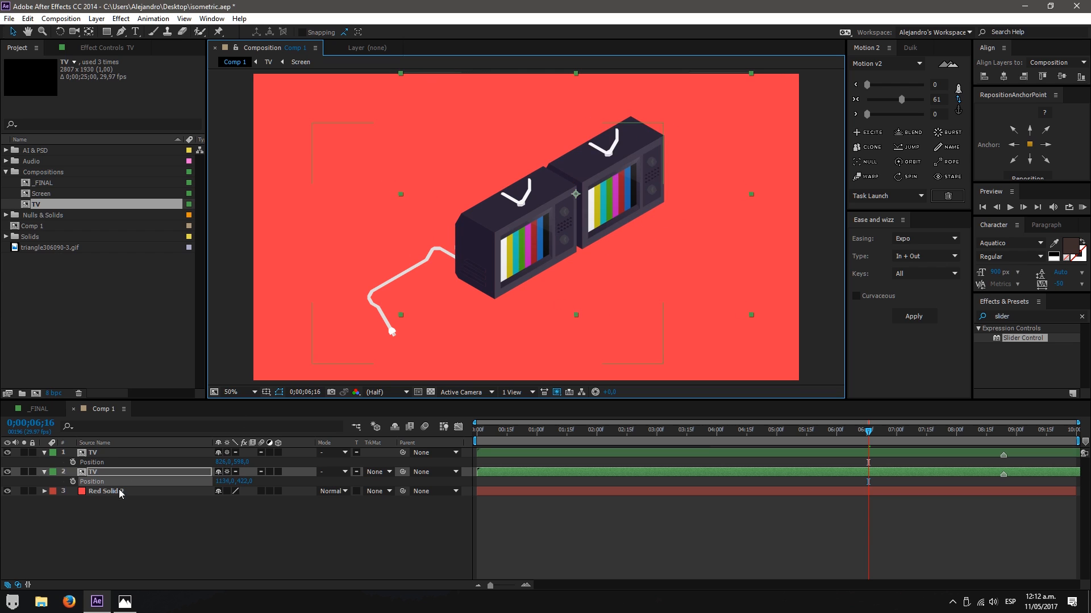
- Try nudging the front TV by hand relative to the rear one, and undo each move
drag(494, 242, 499, 239)
key(ctrl+z)
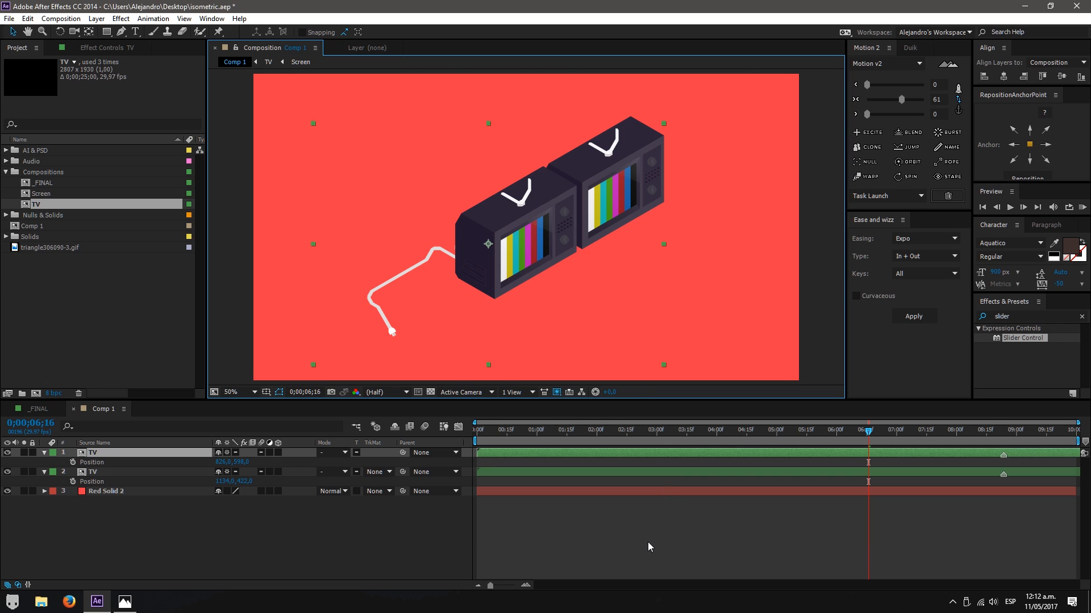
mouse_move(513, 253)
mouse_down()
mouse_move(441, 234)
mouse_move(355, 185)
mouse_move(512, 262)
mouse_up()
key(ctrl+z)
- Delete the second TV layer and move the remaining TV to about 890, 568, leaving its layer collapsed and selected
click(131, 472)
key(Delete)
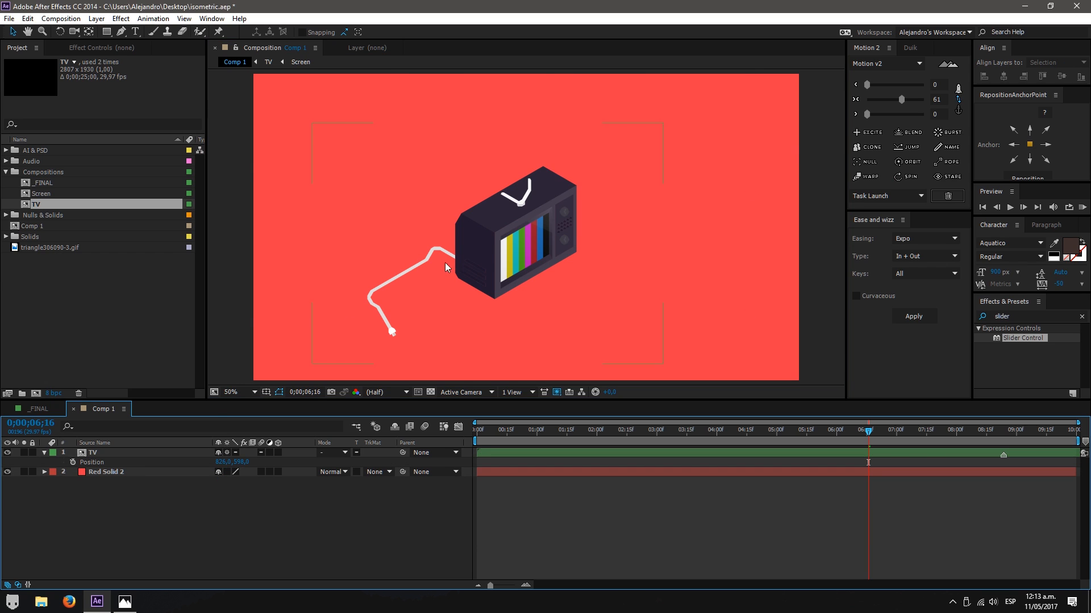
drag(513, 240, 531, 231)
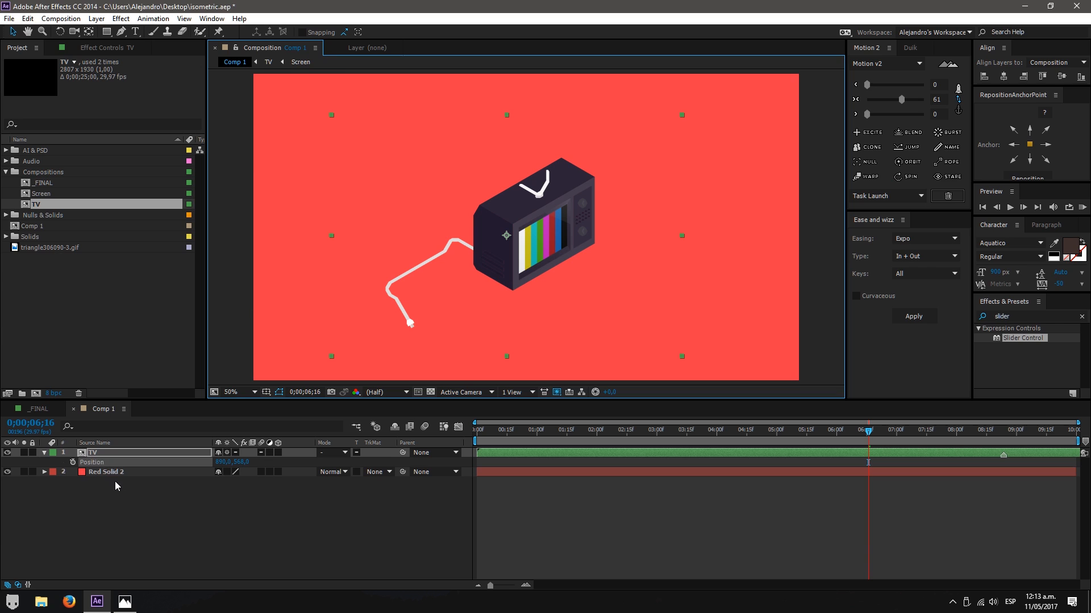
key(p)
click(108, 453)
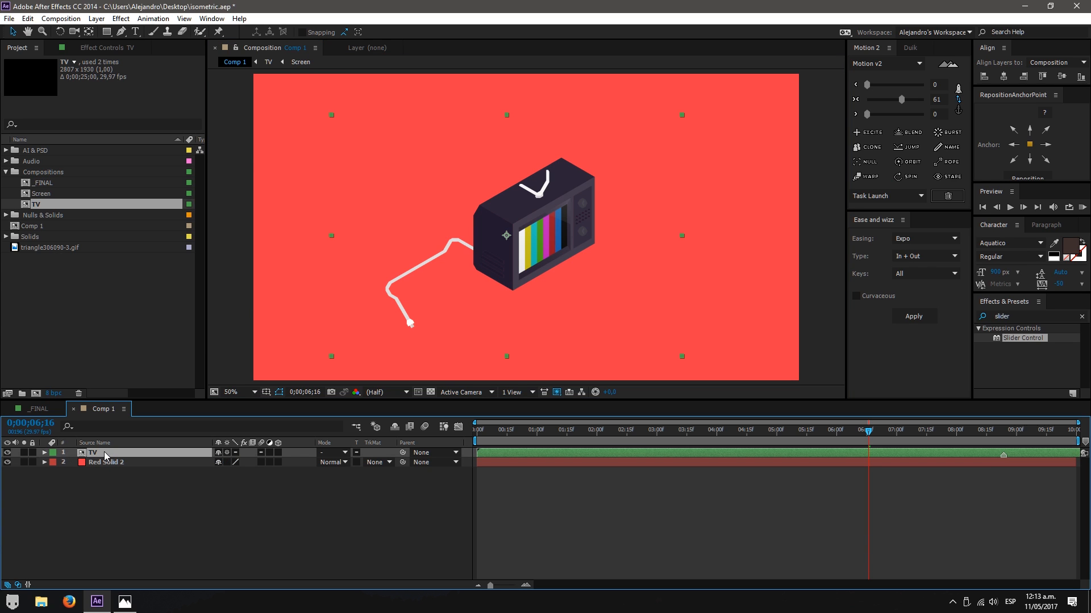
- Add a Position expression to the TV layer: pos = transform.position; followed by [pos[0], pos[1]] on the second line
key(p)
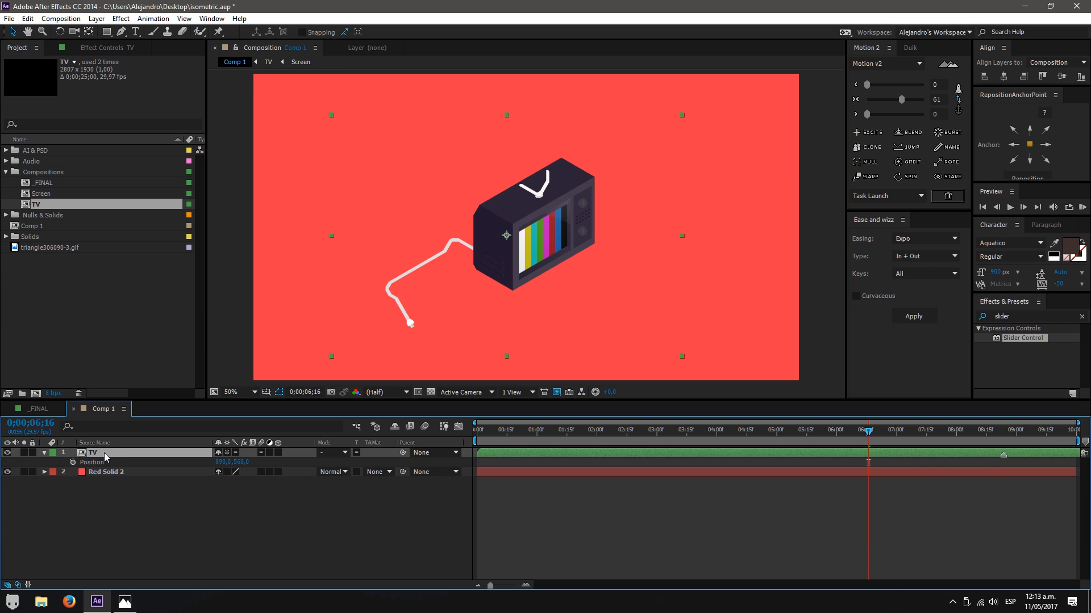
click(73, 463)
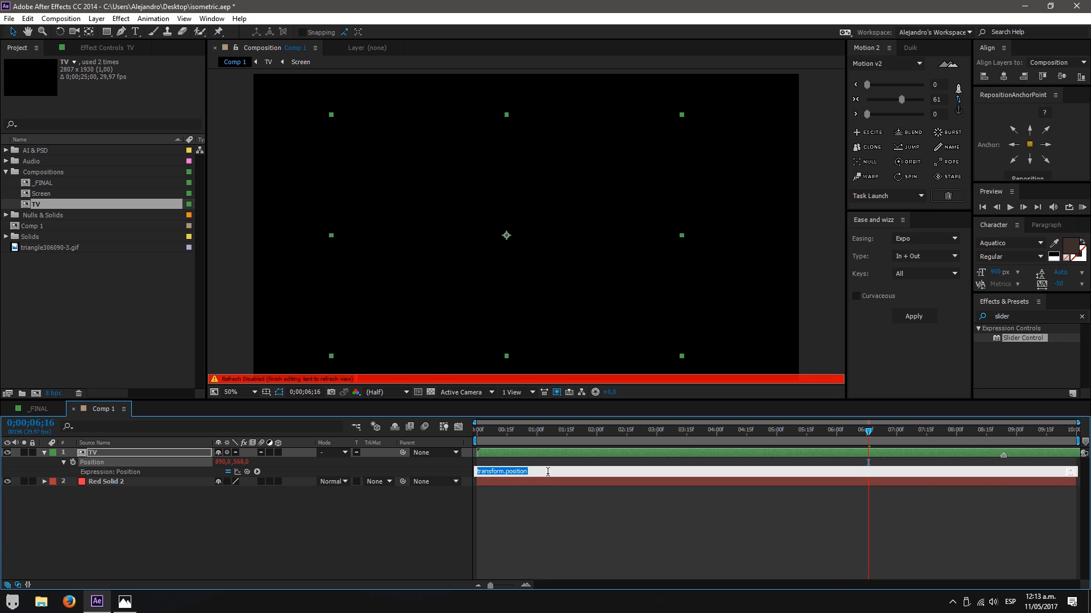
click(506, 474)
drag(523, 477, 523, 497)
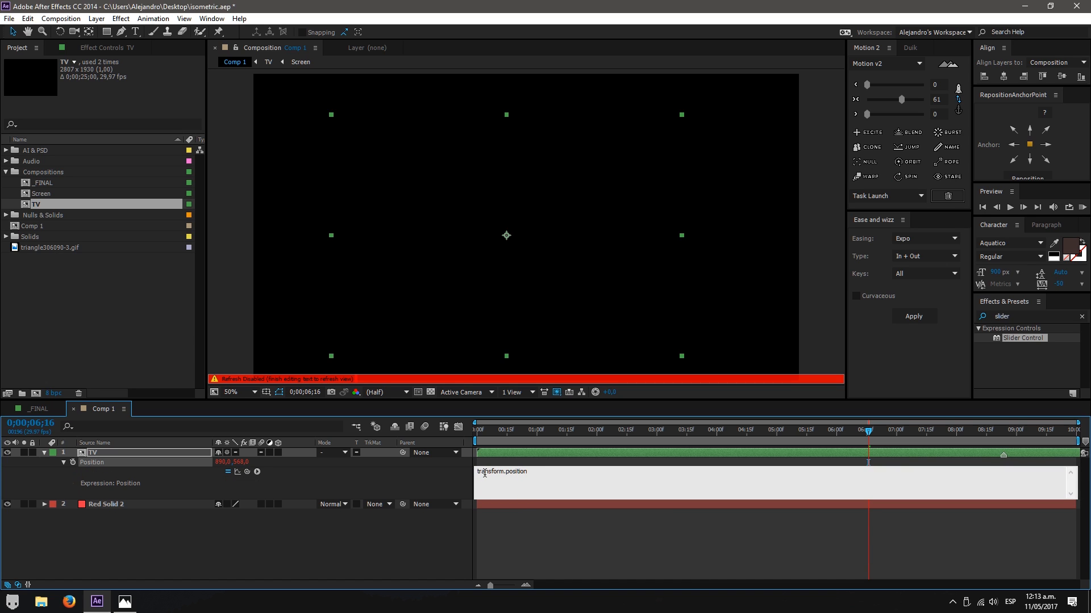
text(pos =)
key(Return)
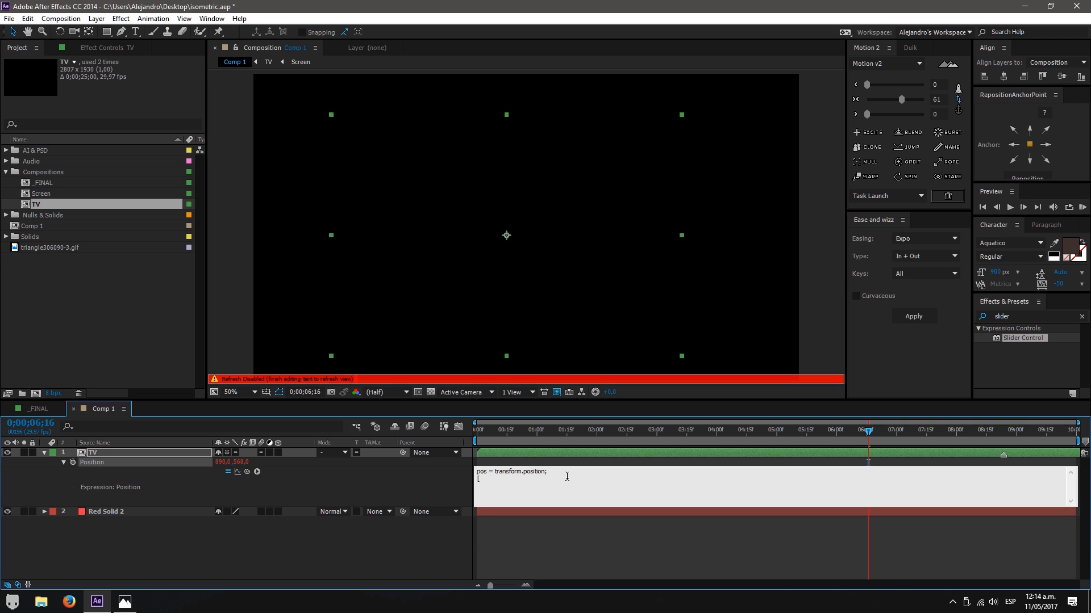
text([pos[0], pos[1)
key(KP_Enter)
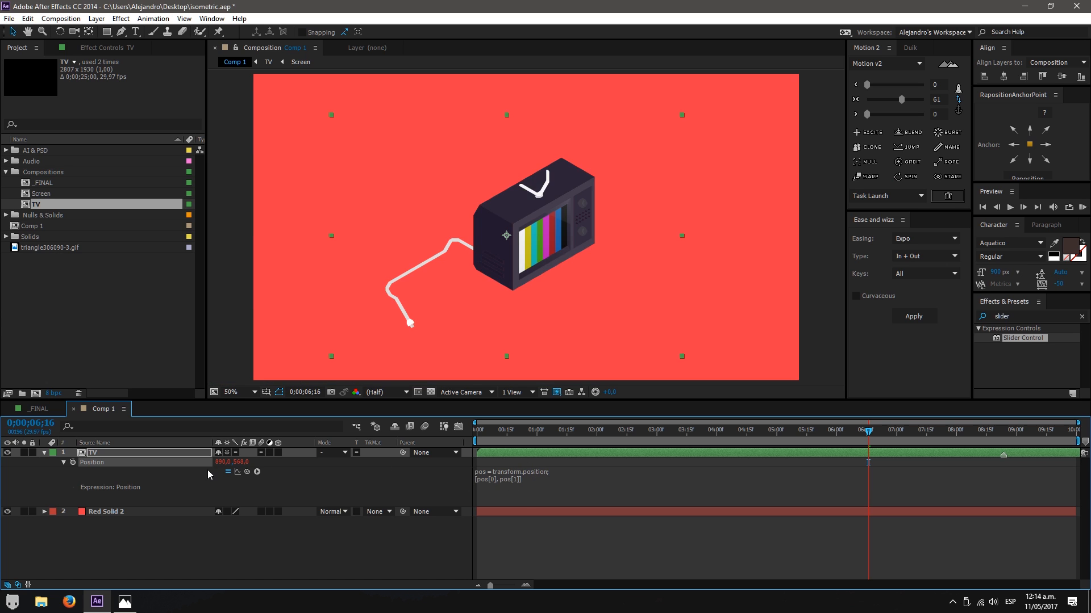
- Highlight the pos[0] term in the Position expression and shift the TV horizontally to an X position of 779
drag(222, 466, 126, 464)
key(ctrl+z)
key(ctrl+z)
click(495, 482)
click(496, 481)
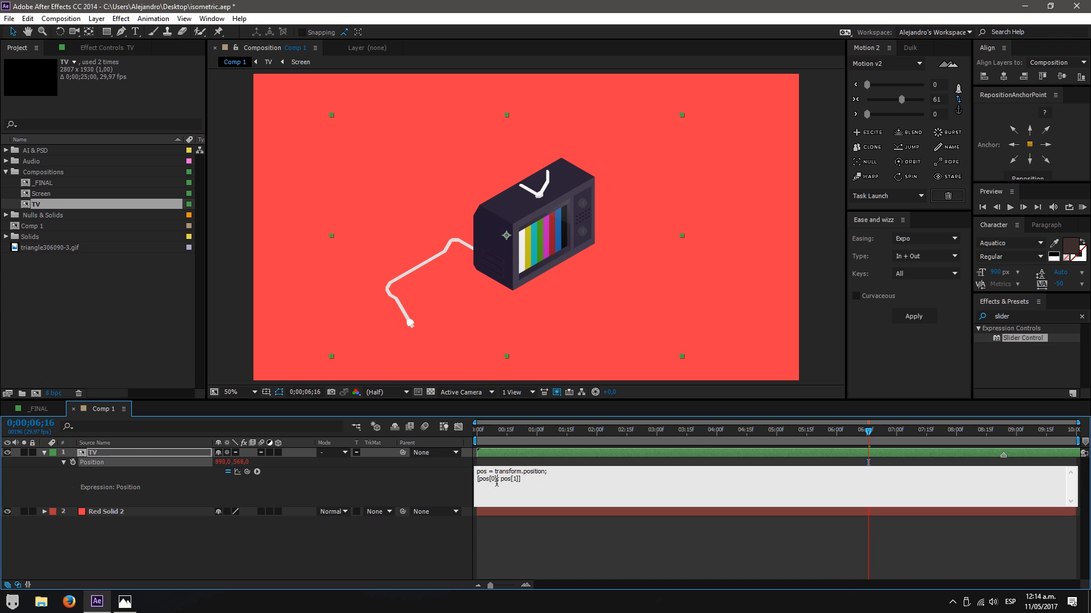
drag(499, 480, 476, 484)
click(454, 509)
drag(226, 466, 158, 467)
click(507, 476)
click(532, 547)
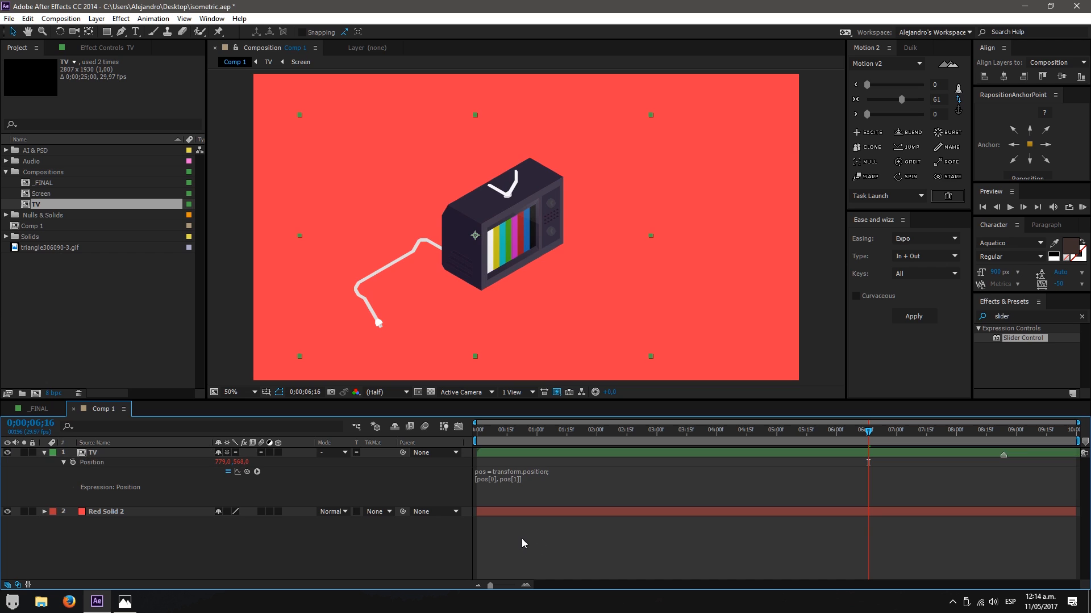
- Try changing the TV's Y position and moving the TV by hand in the composition, undoing both changes
drag(241, 462, 284, 465)
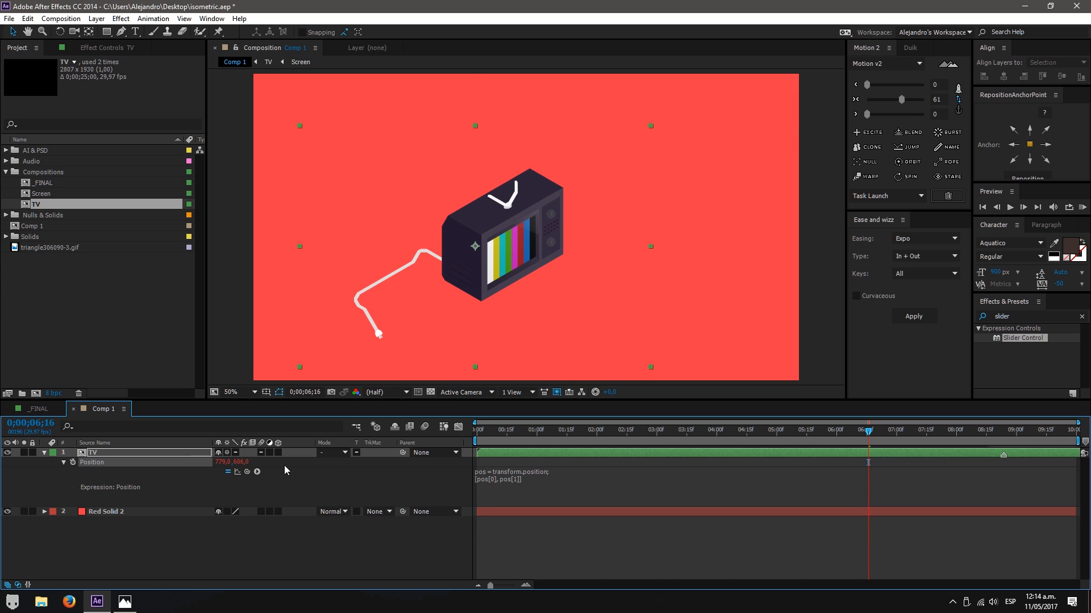
key(ctrl+z)
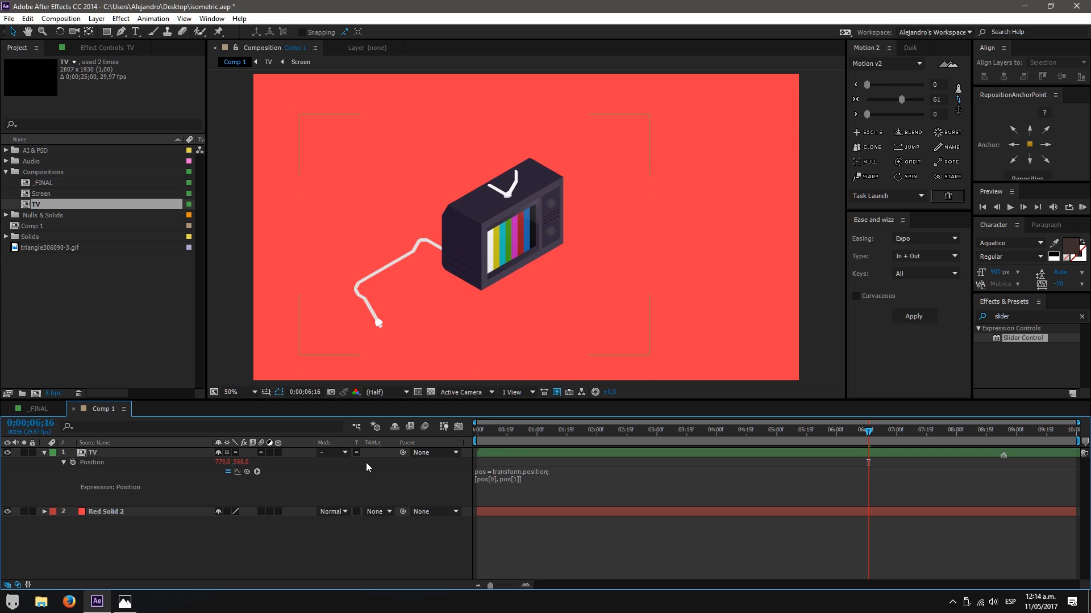
click(502, 452)
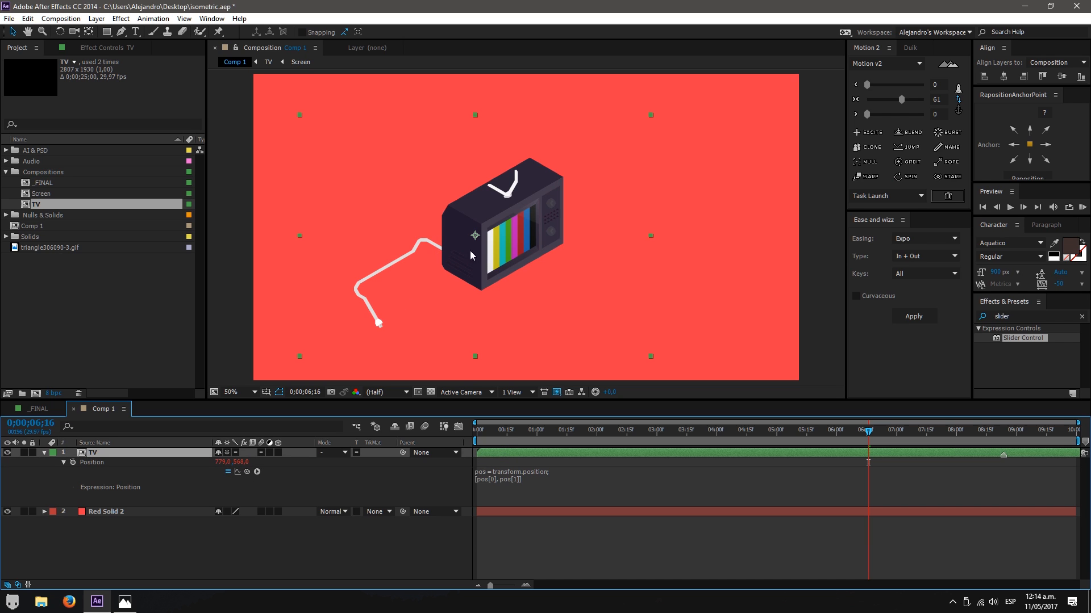
drag(522, 253, 568, 269)
key(ctrl+z)
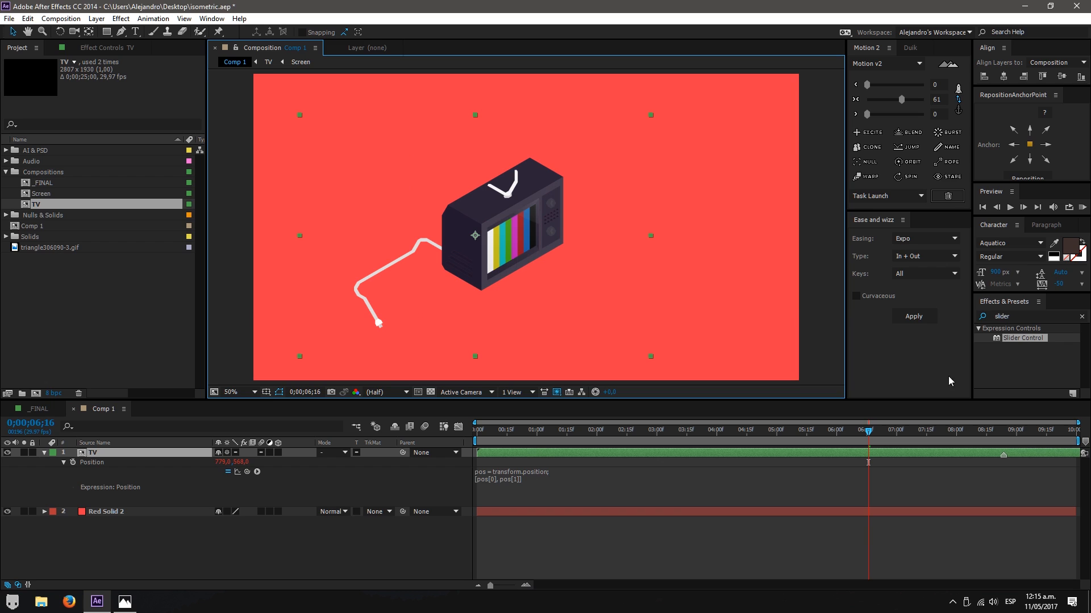
- Apply a Slider Control effect to the TV layer
drag(1026, 338, 168, 452)
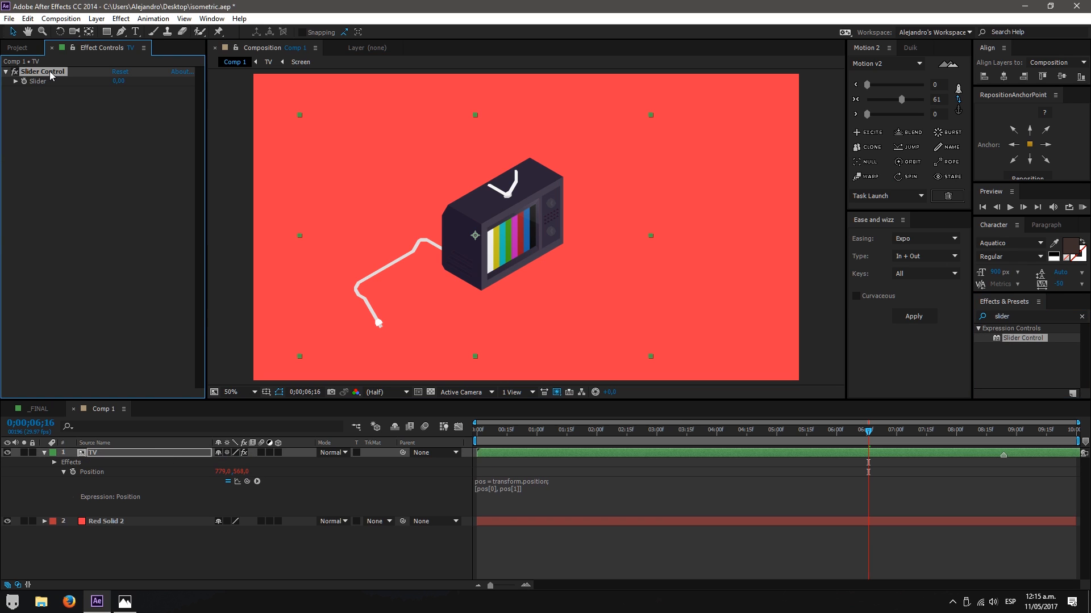
key(Return)
- Search the effects for "slider con" and view the Expression Controls effects available for the TV layer
drag(1071, 316, 911, 318)
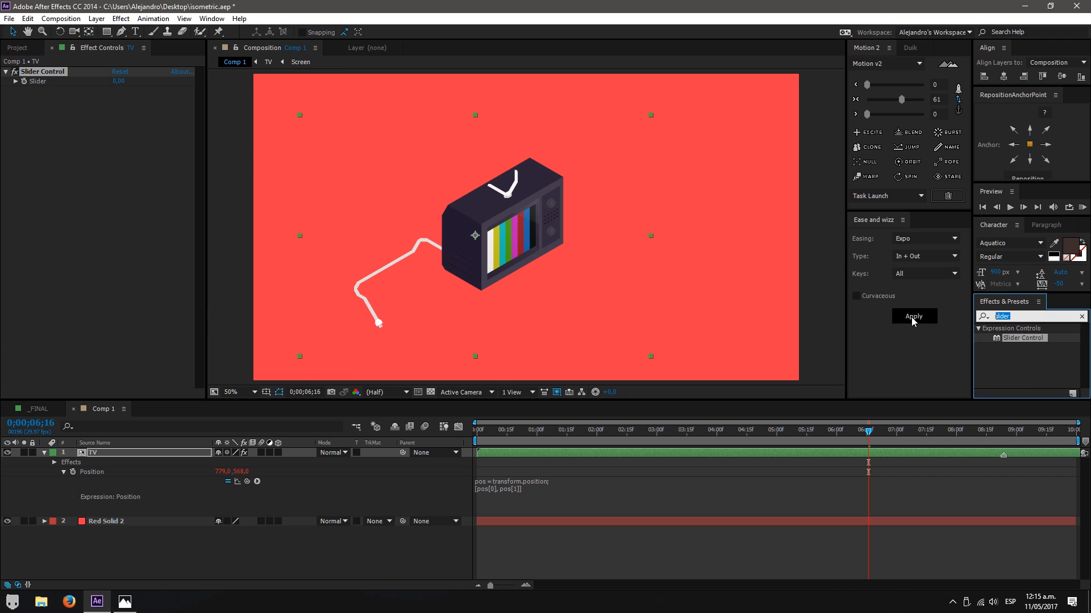
key(BackSpace)
click(952, 563)
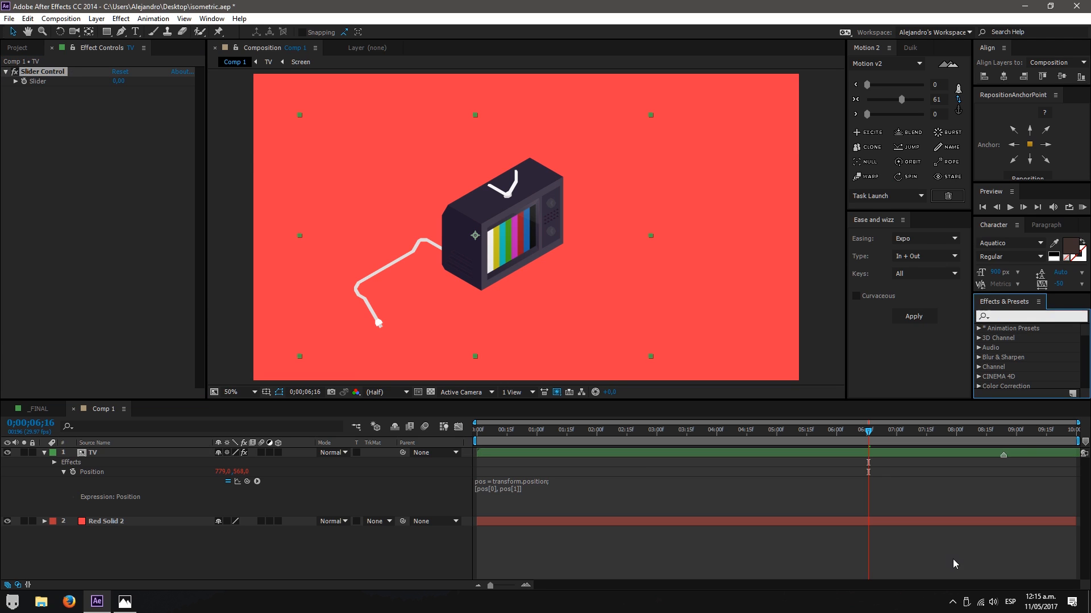
click(1015, 316)
text(s)
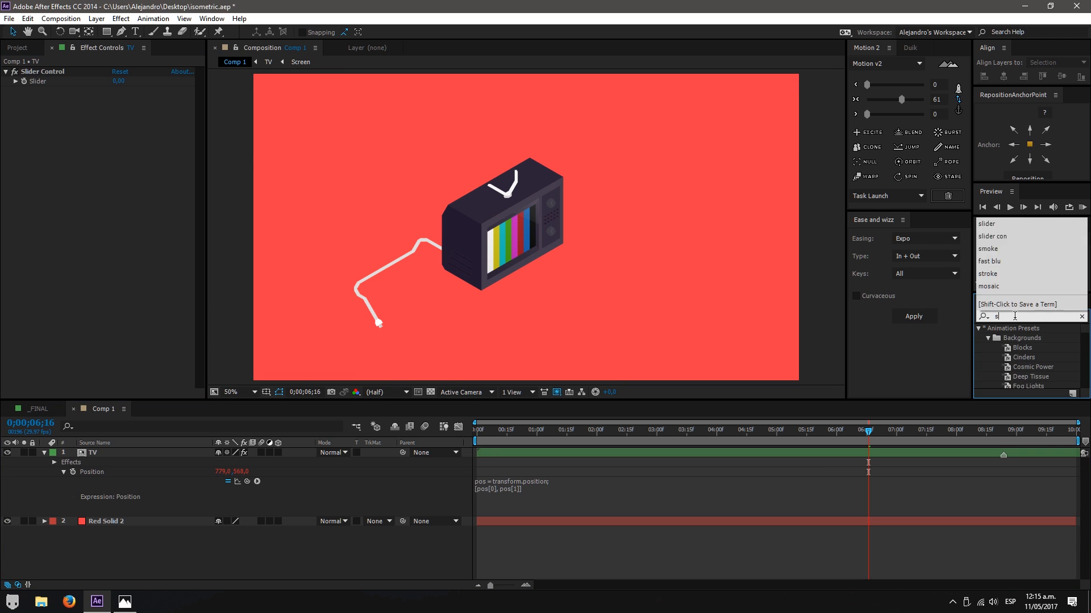
text(lider con)
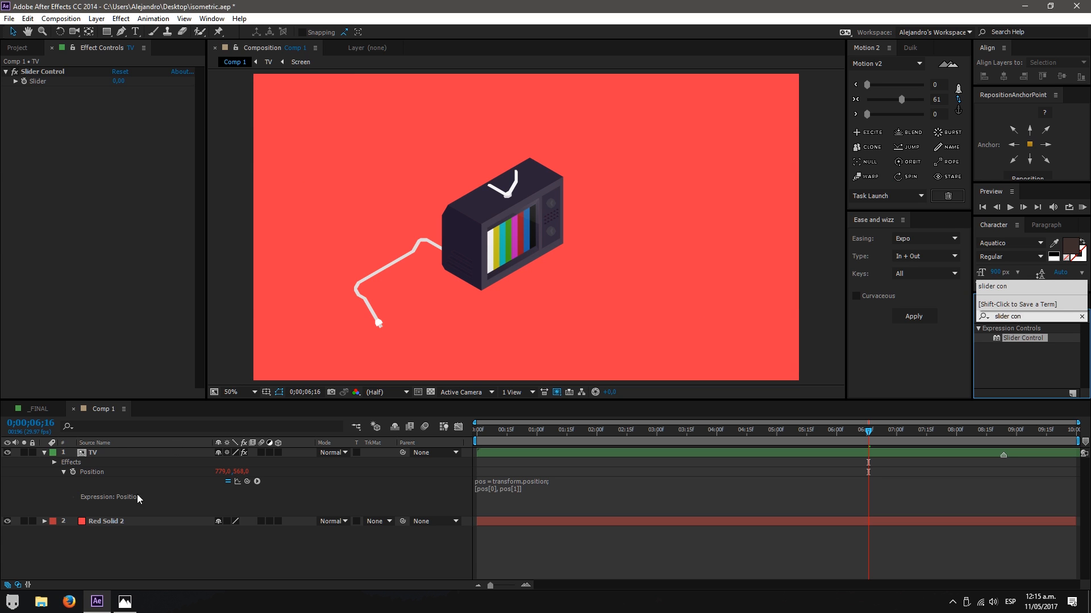
click(116, 453)
click(121, 19)
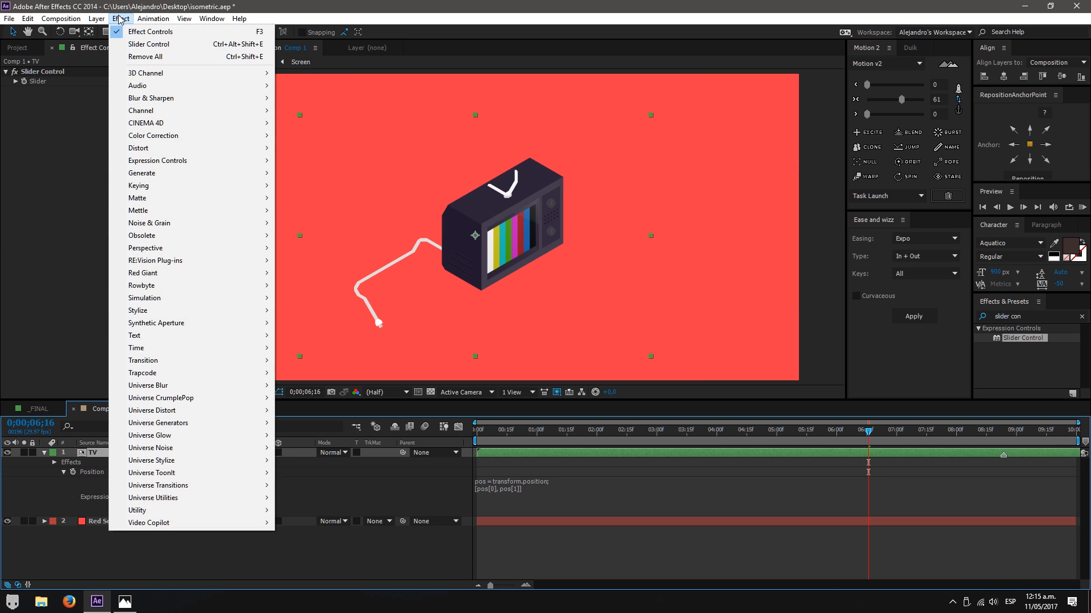
mouse_move(174, 164)
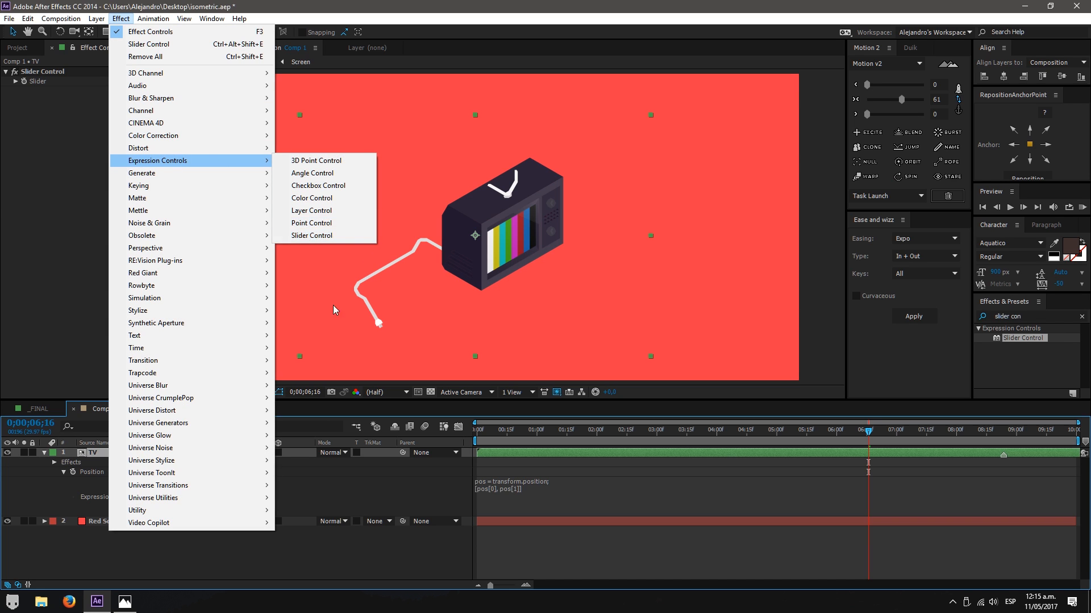
click(534, 543)
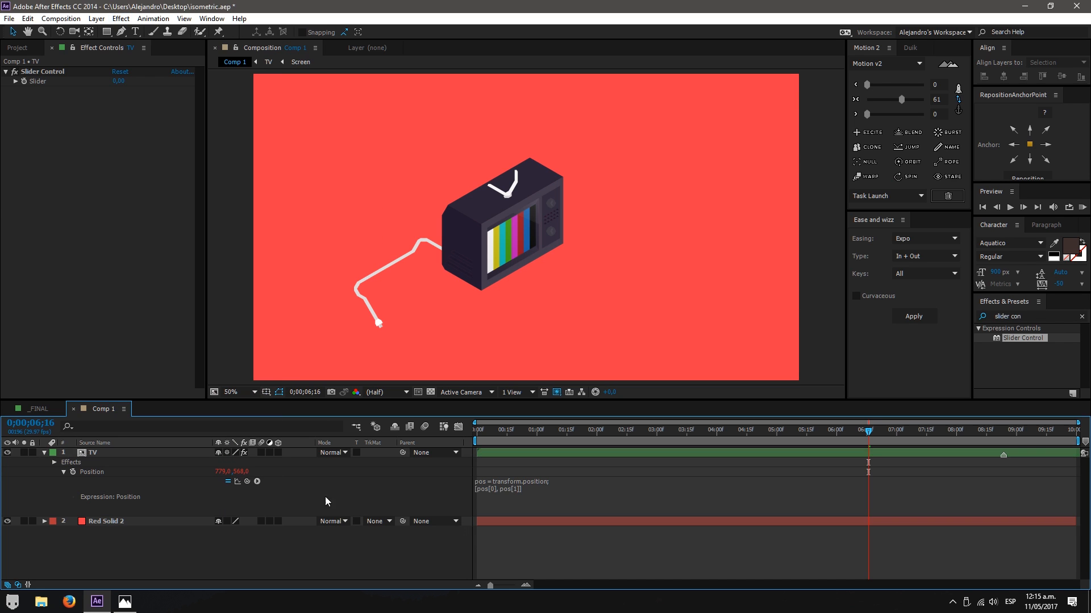
- Rename the TV layer's Slider Control to "X Movement" and scrub its slider to about -239
click(49, 82)
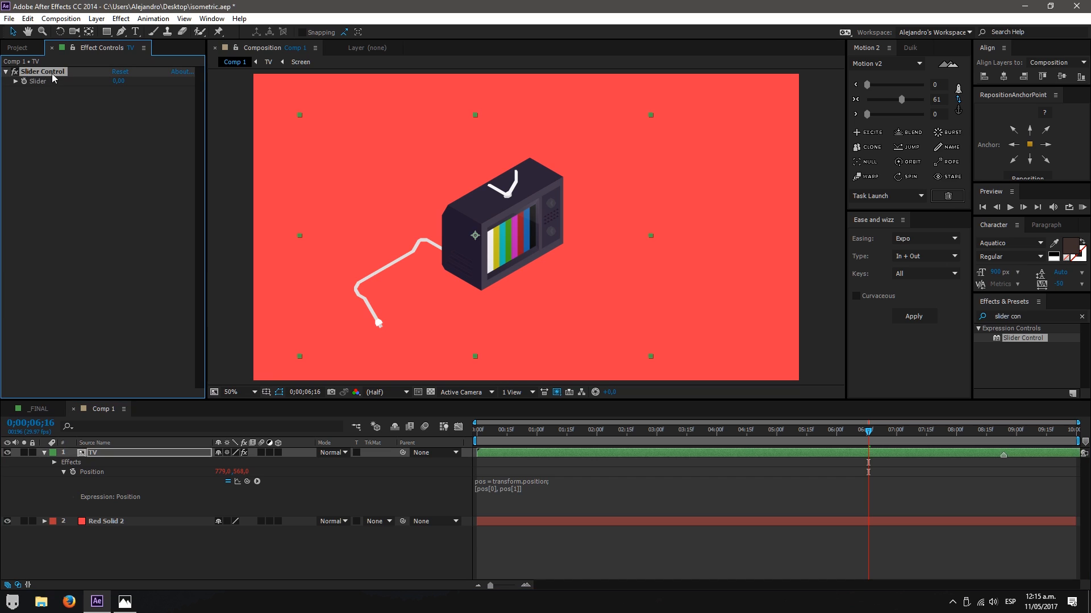
key(Return)
text(X)
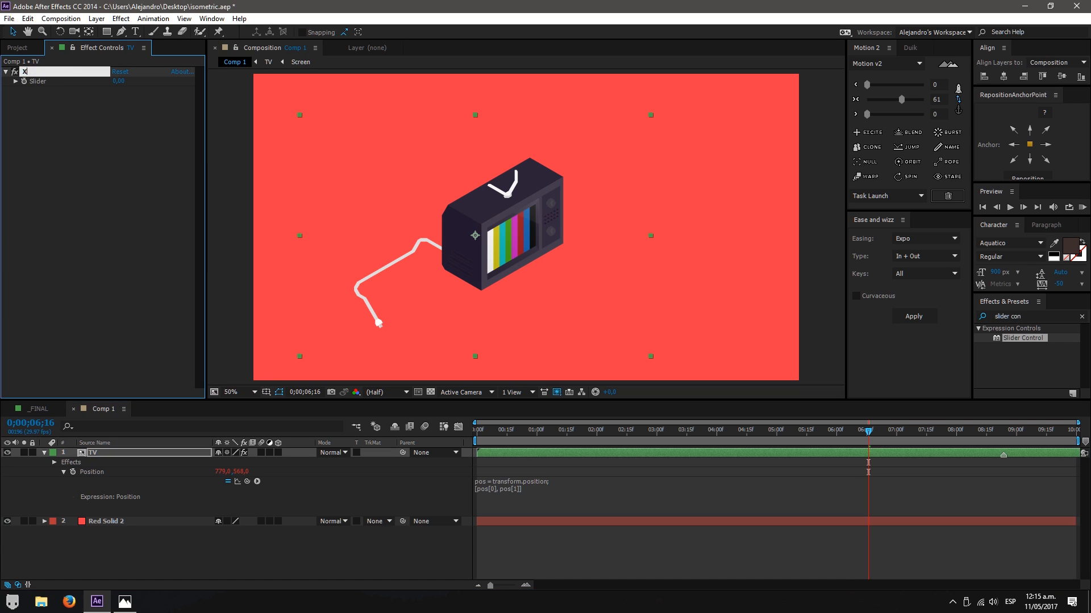
text( Movement)
key(Return)
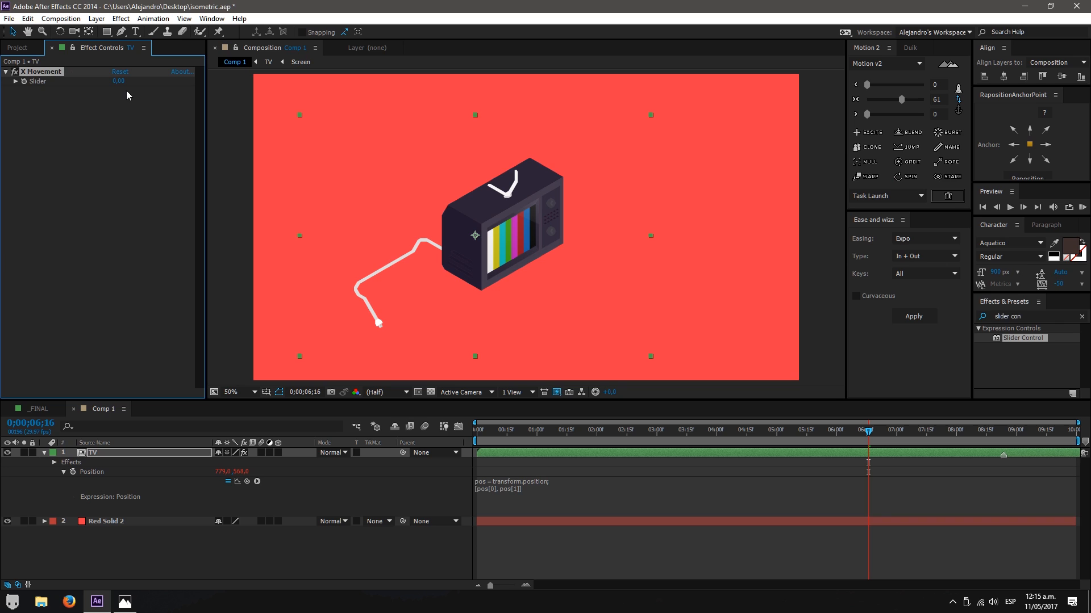
drag(118, 85, 166, 83)
- Try moving the TV diagonally down-left and up-right along the isometric X direction, undoing each move
drag(489, 233, 436, 261)
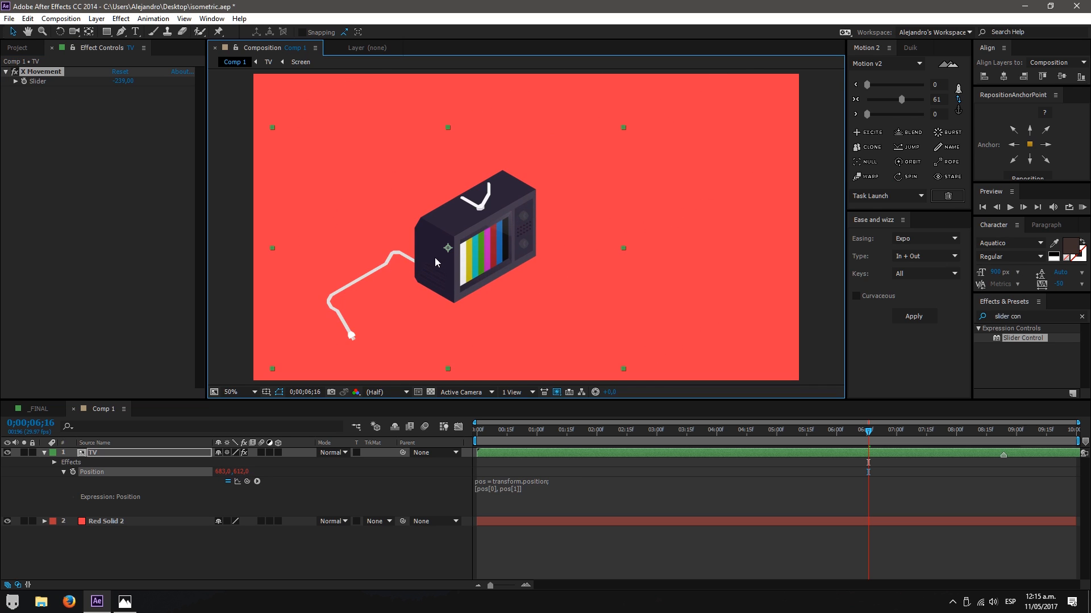
key(ctrl+z)
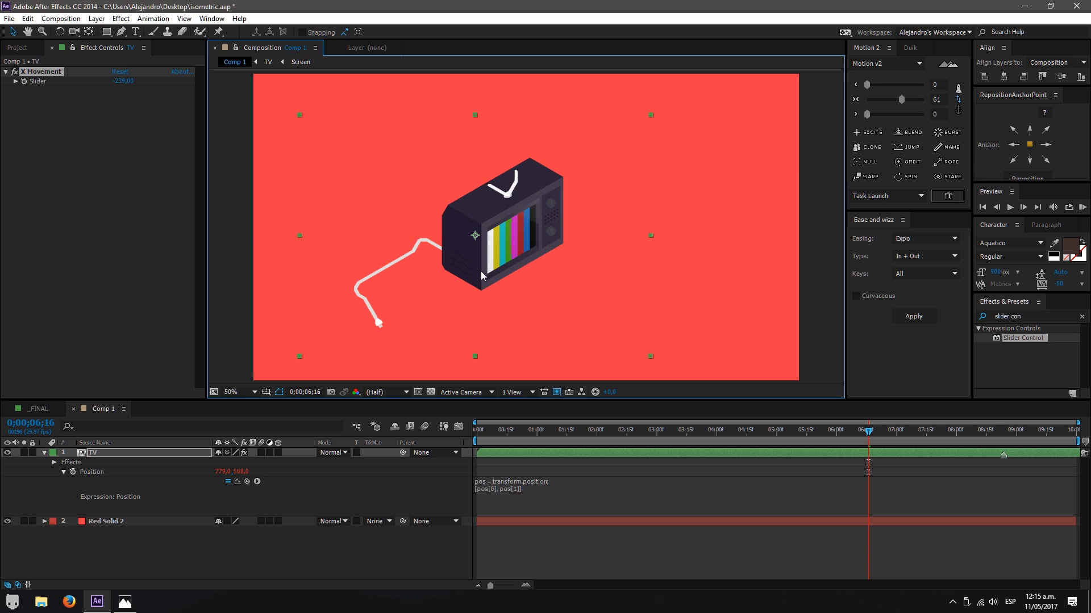
drag(464, 247, 608, 171)
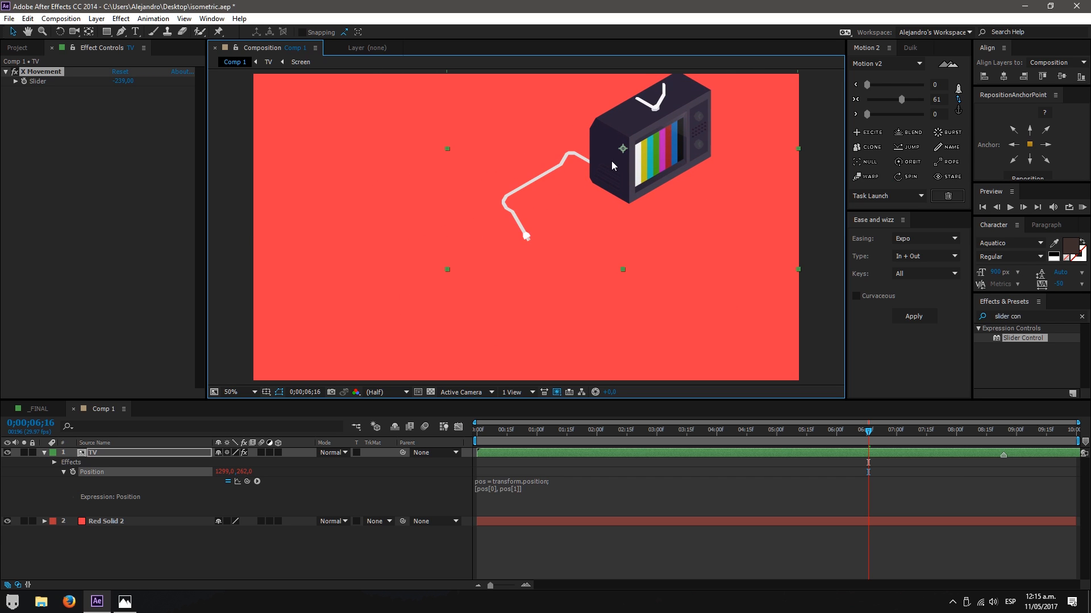
key(ctrl+z)
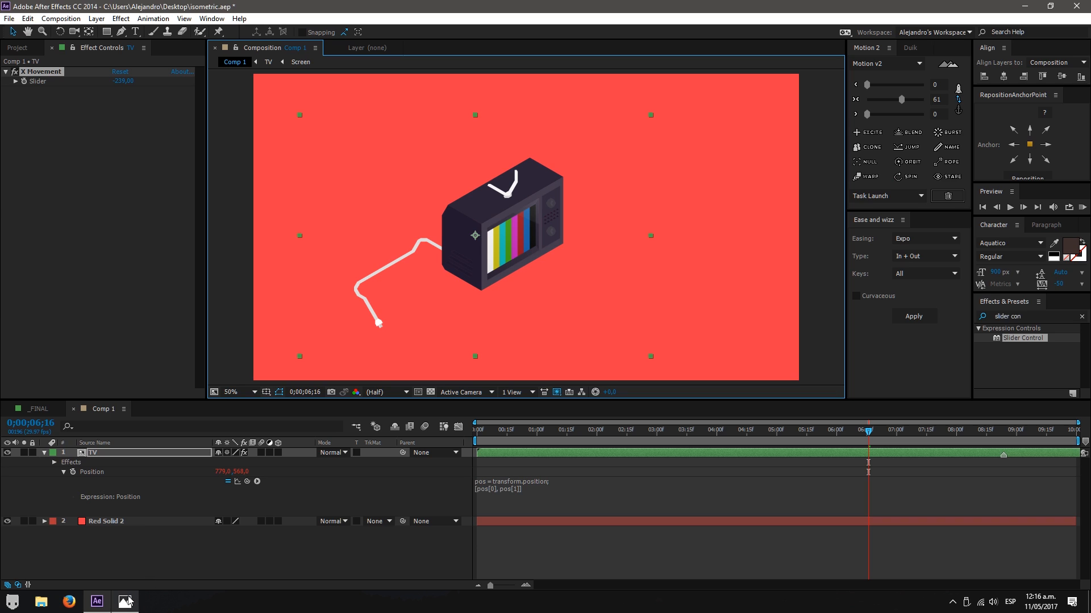
- Switch to Photos to examine the 30-60-90 triangle's side ratios, and return to highlight pos[1] in the Position expression
mouse_move(127, 597)
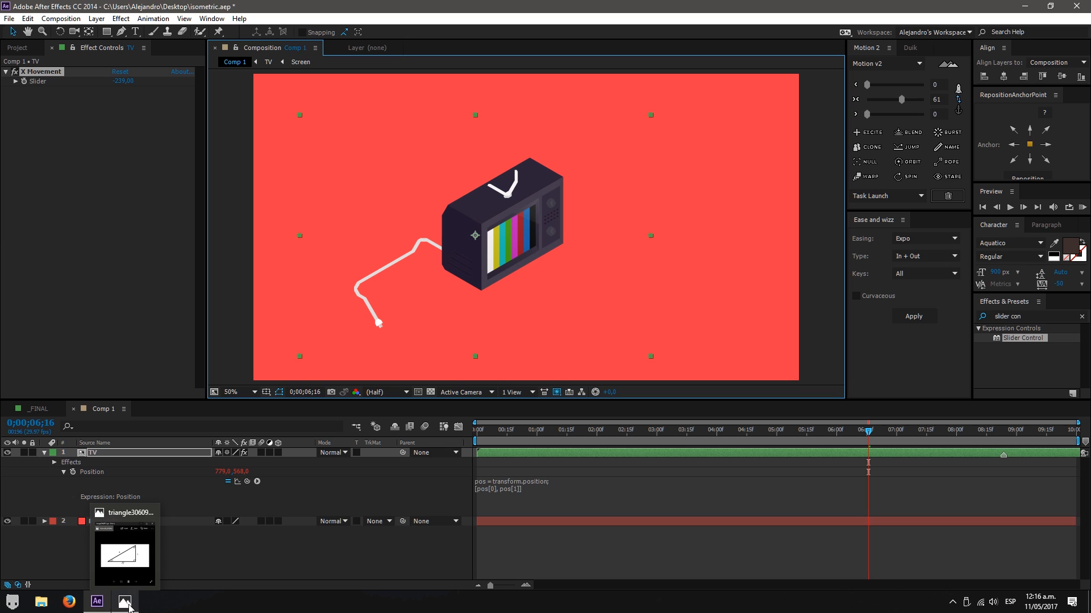
click(125, 601)
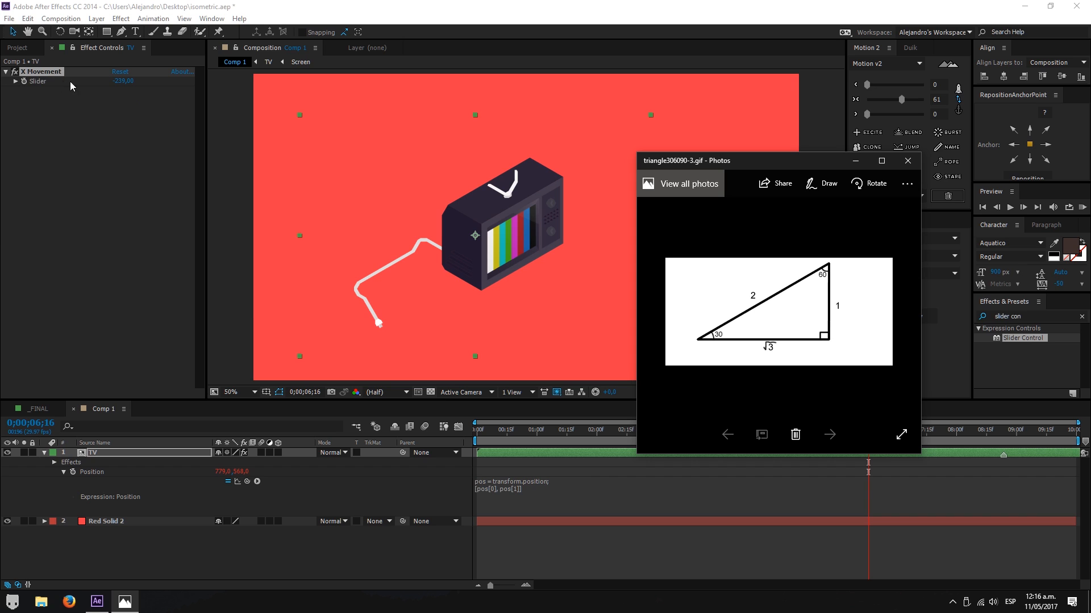
click(478, 492)
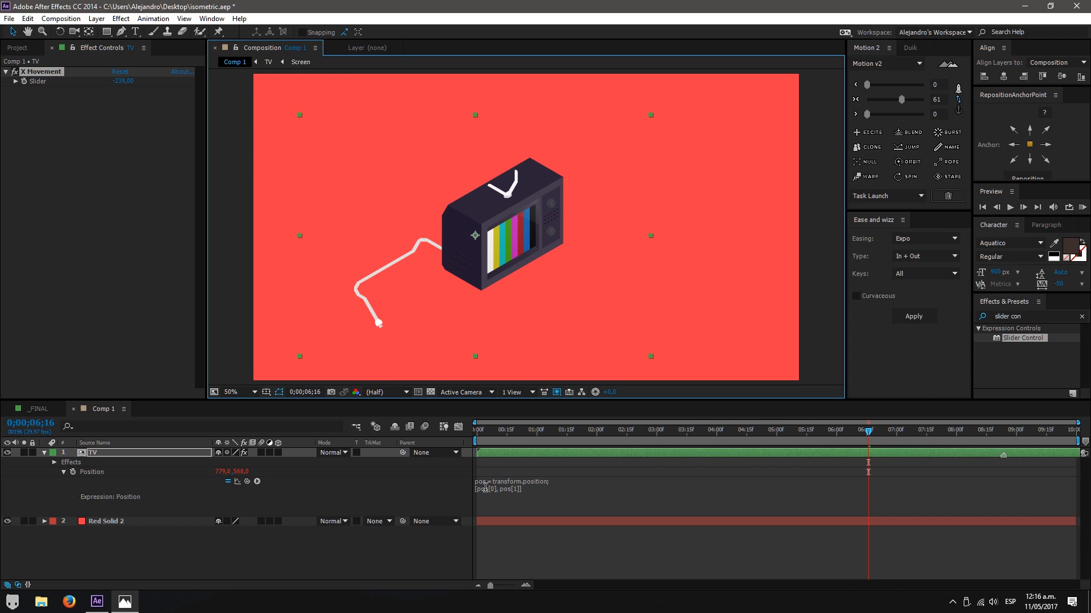
mouse_move(498, 489)
mouse_down()
mouse_move(481, 491)
mouse_move(518, 489)
mouse_up()
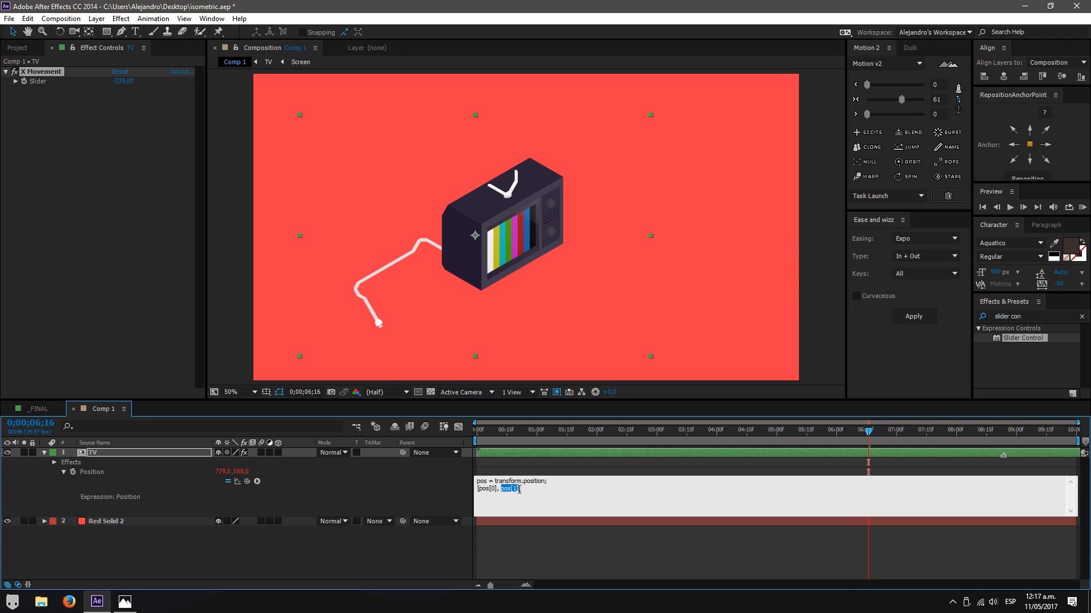
click(560, 542)
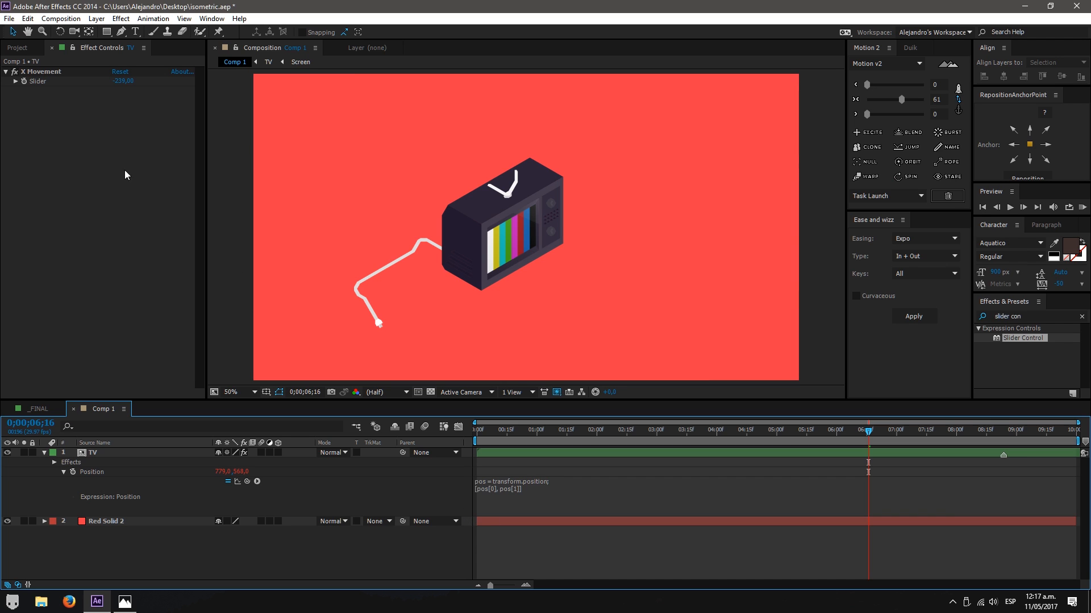
- Add an expression to the X Movement slider, copy its reference effect("X Movement")(1), and undo the added expression
alt+click(24, 81)
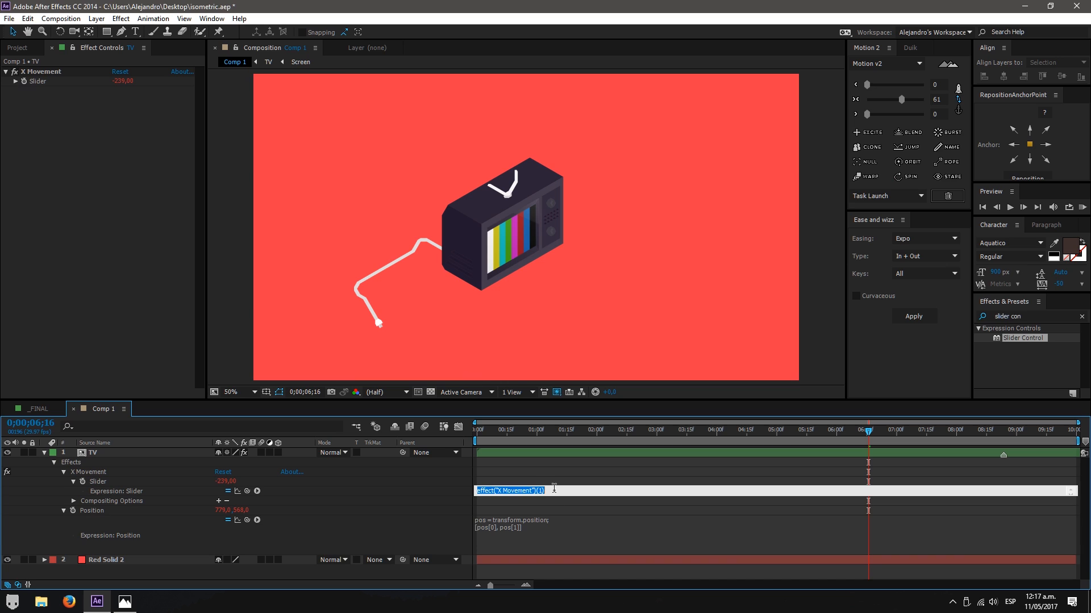
click(557, 491)
drag(544, 490, 477, 503)
key(ctrl+z)
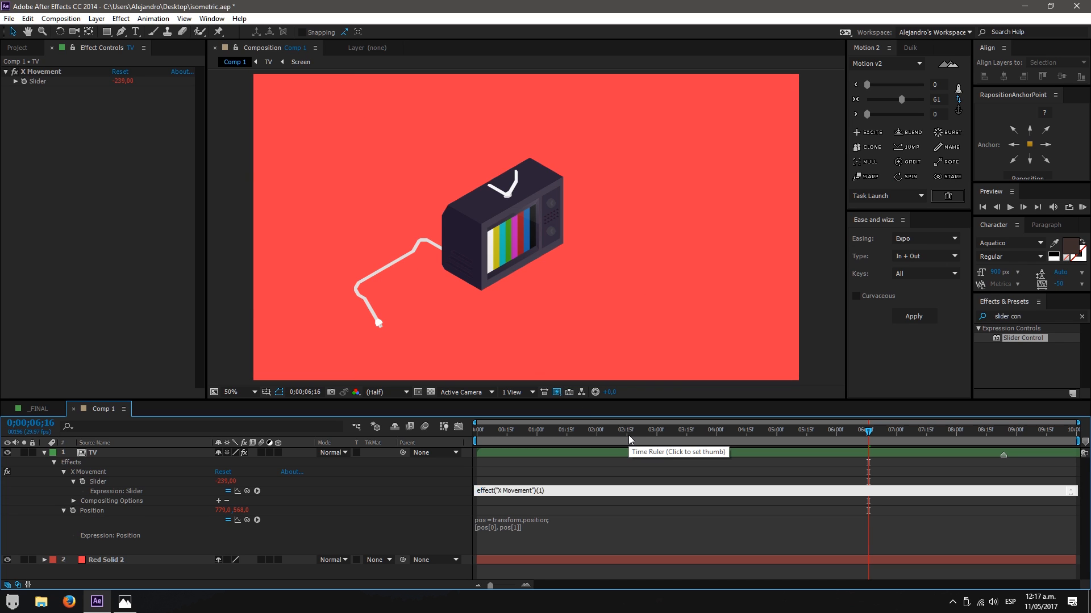
- Insert x = effect("X Movement")(1); below the pos line of the TV's Position expression and bring up the triangle image in Photos
click(556, 510)
click(564, 505)
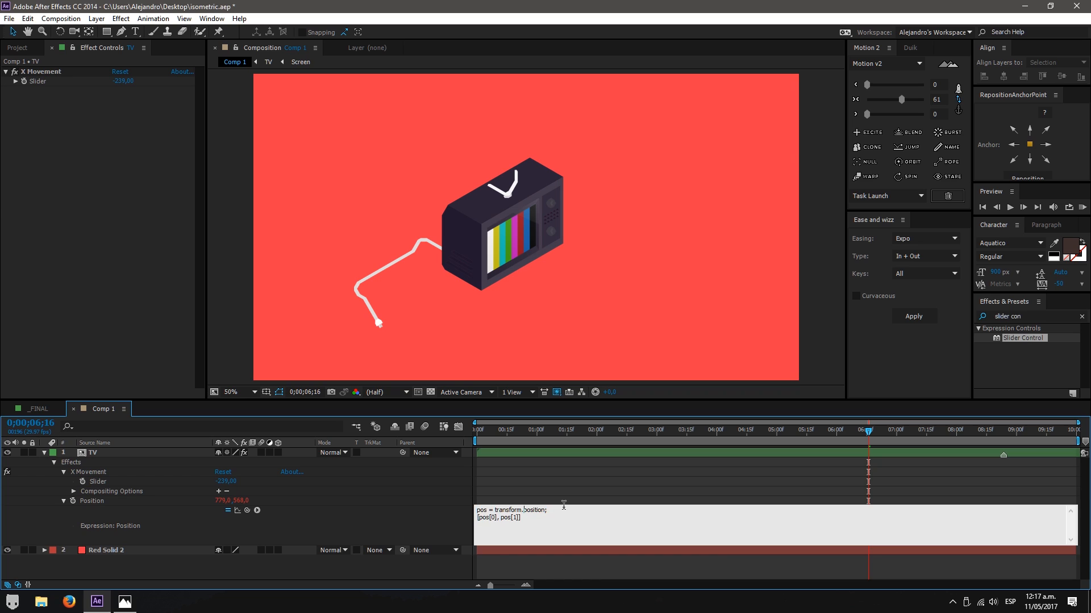
key(Return)
text(x = effect("X Movement")(1);)
key(Return)
key(alt+Tab)
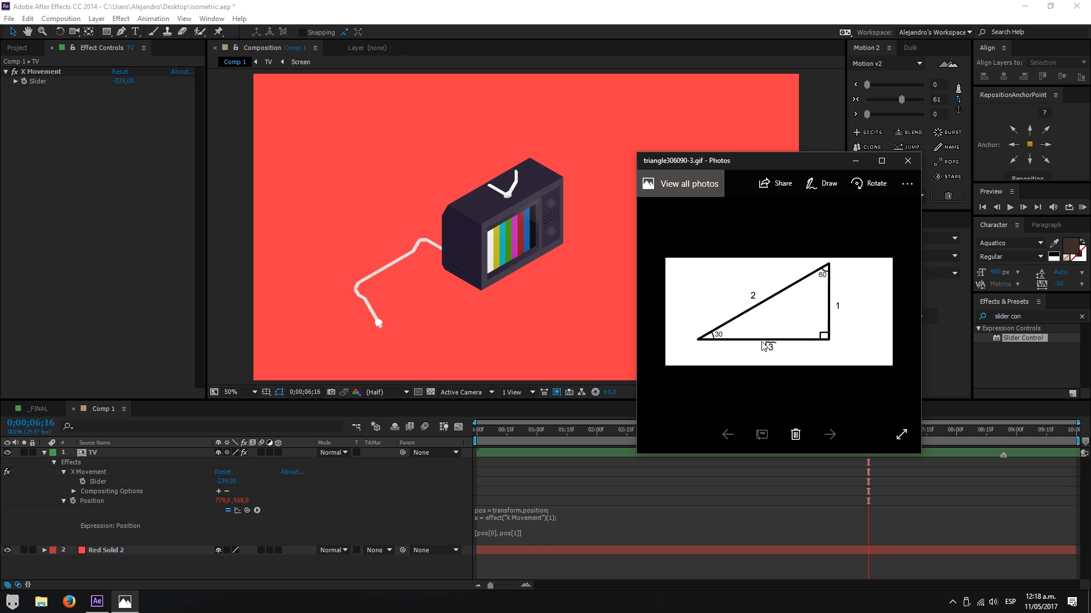
- Change the output line of the TV's Position expression to [x*Math.sqrt(3) + pos[0], x + pos[1]]
click(511, 525)
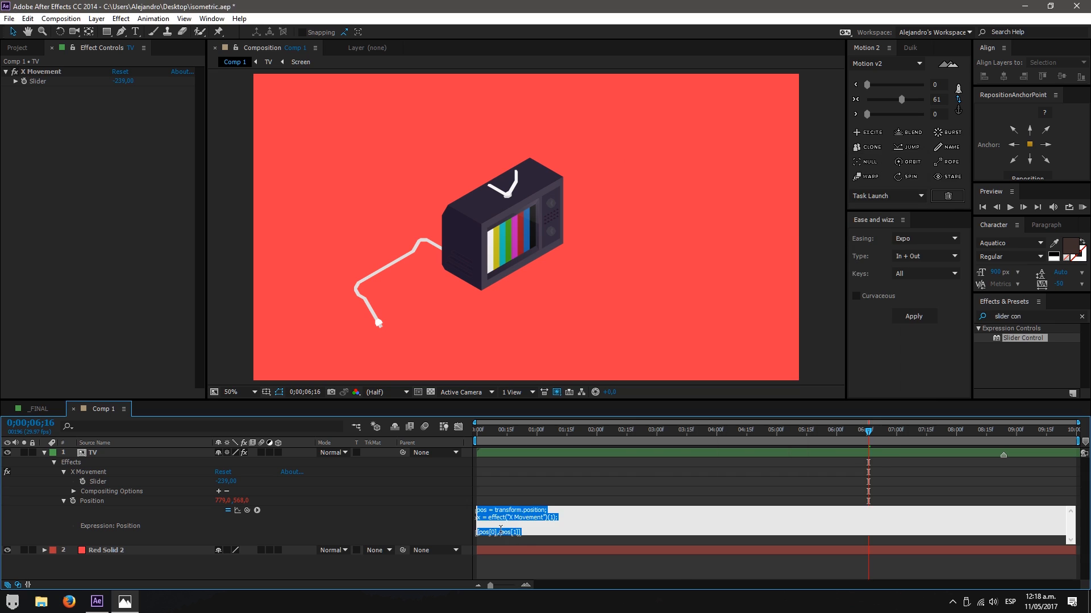
click(478, 532)
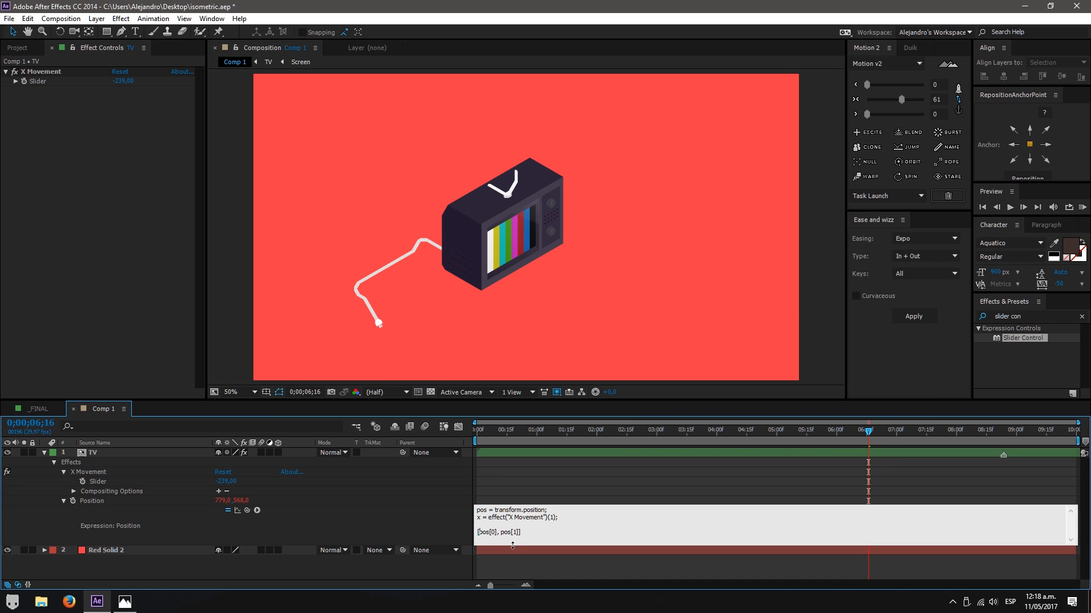
text(x*Math.sqrt(3) +)
text(x +)
key(KP_Enter)
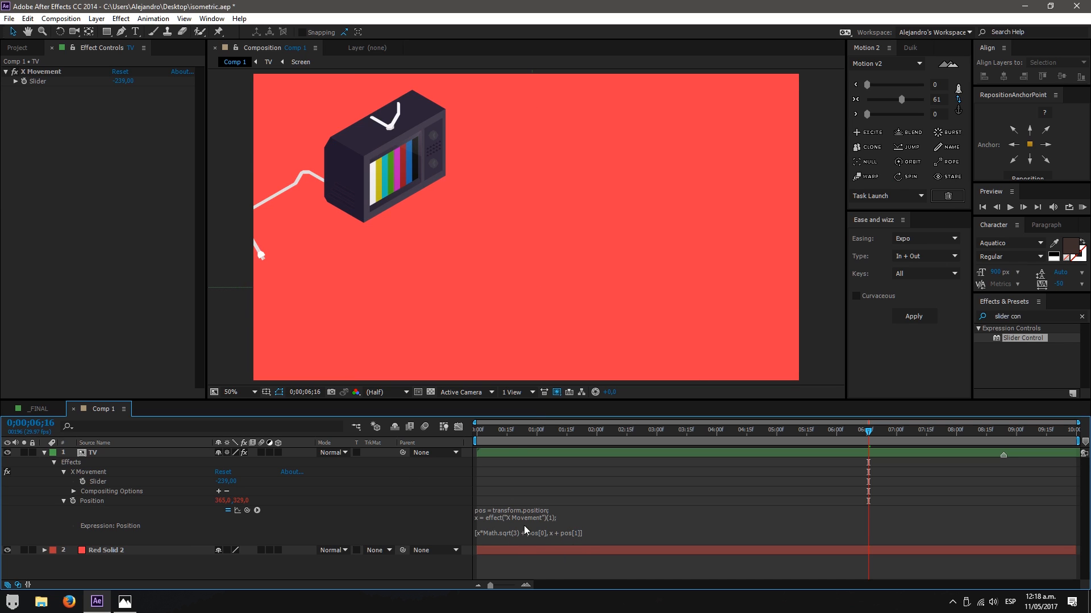
- Move the TV back towards the centre of the composition and scrub the X Movement slider to -138
drag(449, 173, 555, 249)
drag(526, 172, 526, 212)
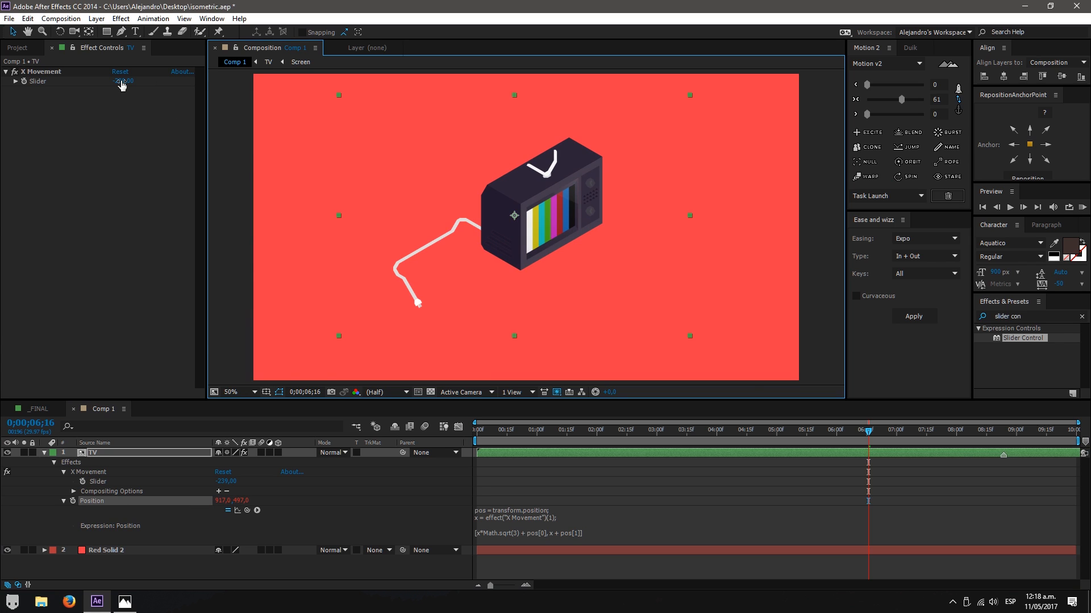
drag(122, 81, 205, 152)
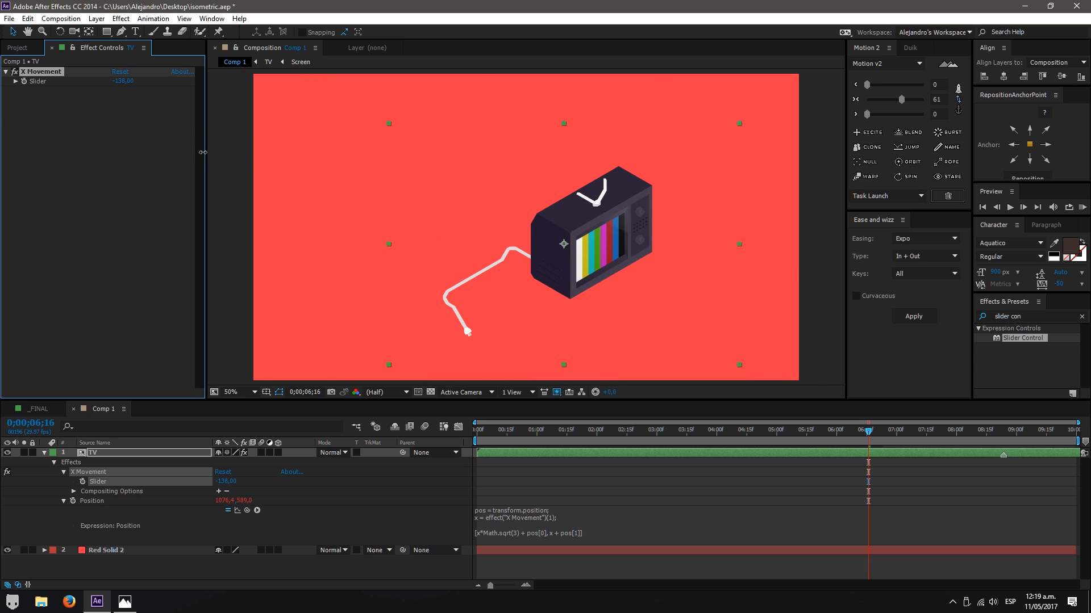
- Try changing the vertical term of the Position expression to -x + pos[1]
click(555, 534)
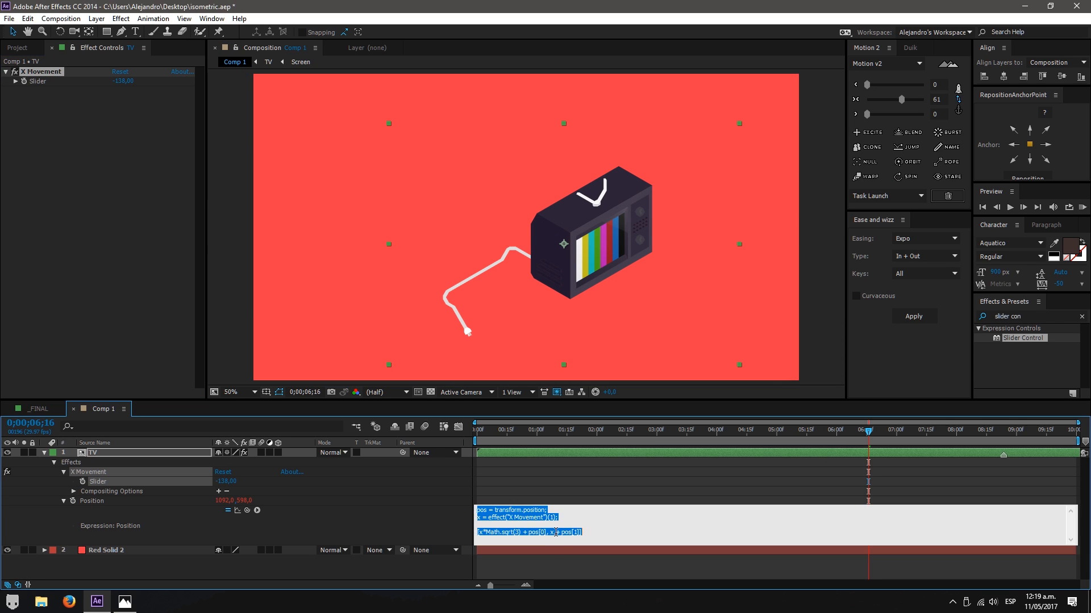
click(550, 534)
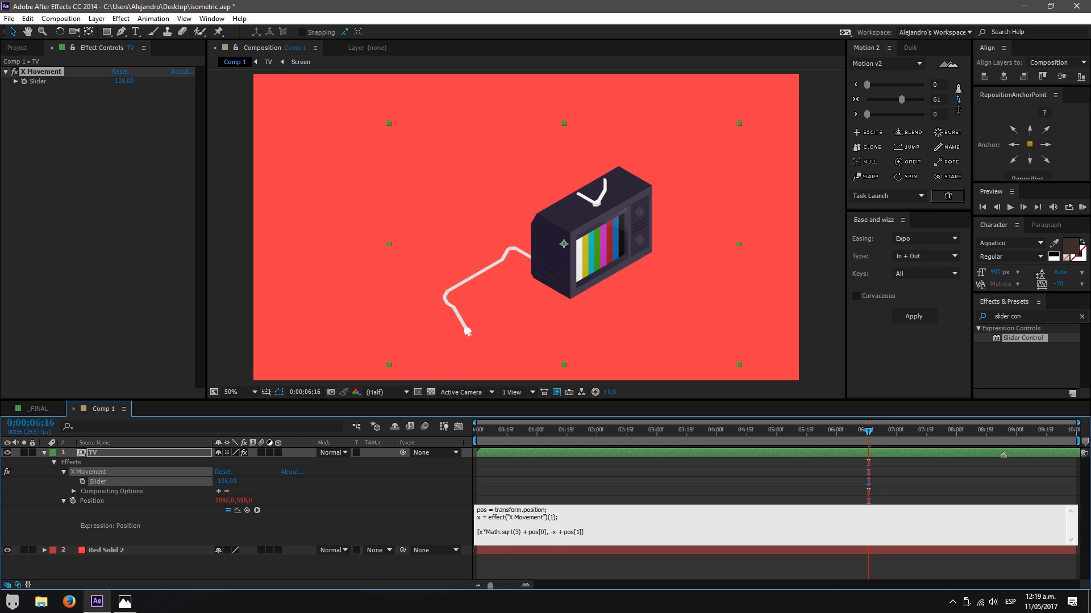
click(554, 556)
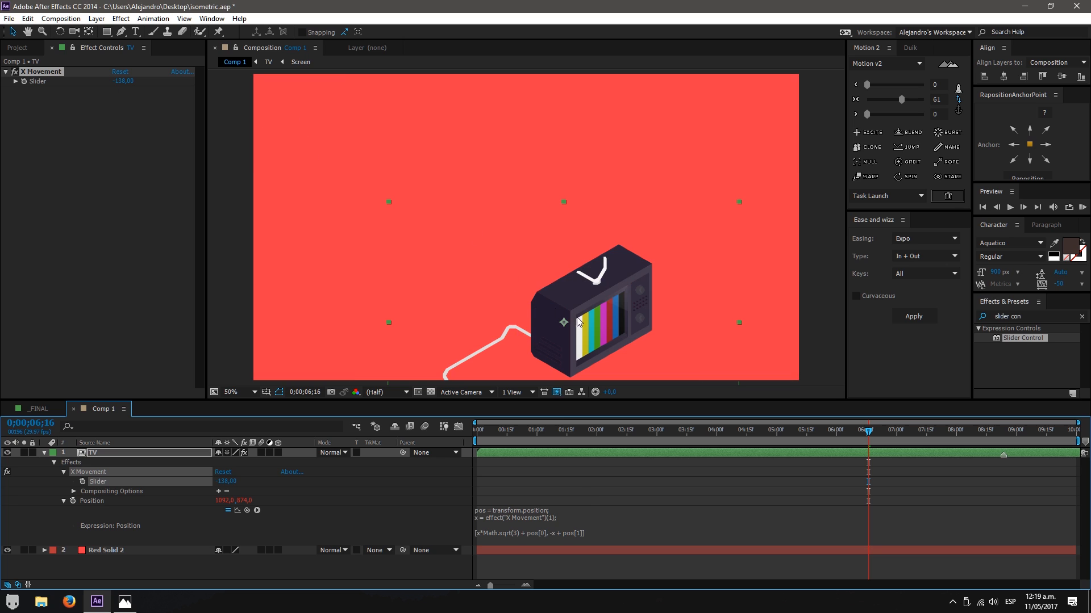
- Move the TV up to mid-frame, test the X Movement slider, and undo back to the x + pos[1] version of the expression
drag(520, 230, 520, 258)
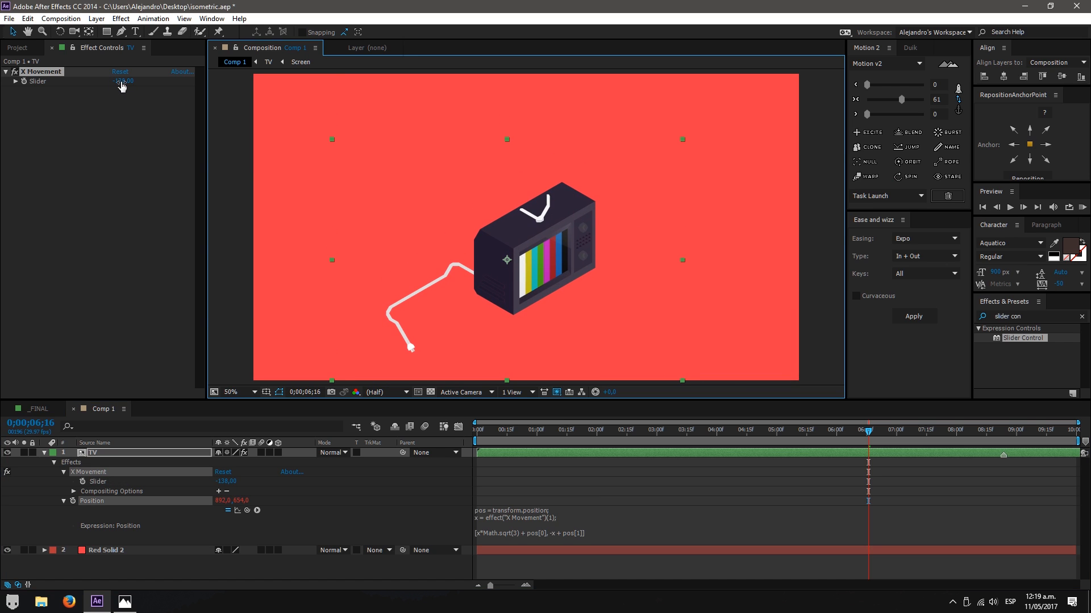
drag(120, 82, 213, 229)
key(ctrl+z)
key(ctrl+z)
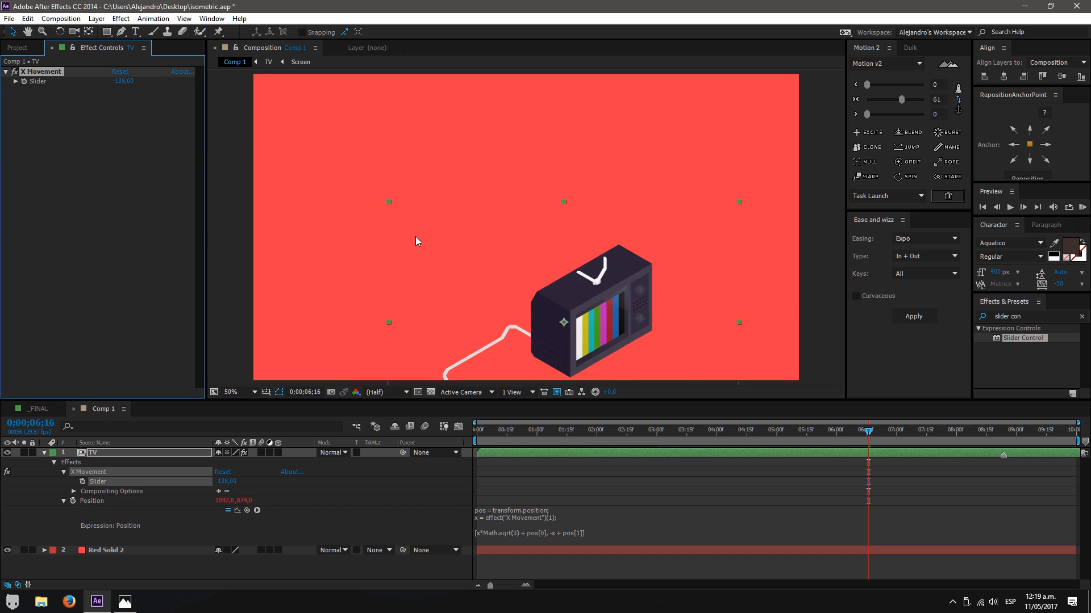
key(ctrl+z)
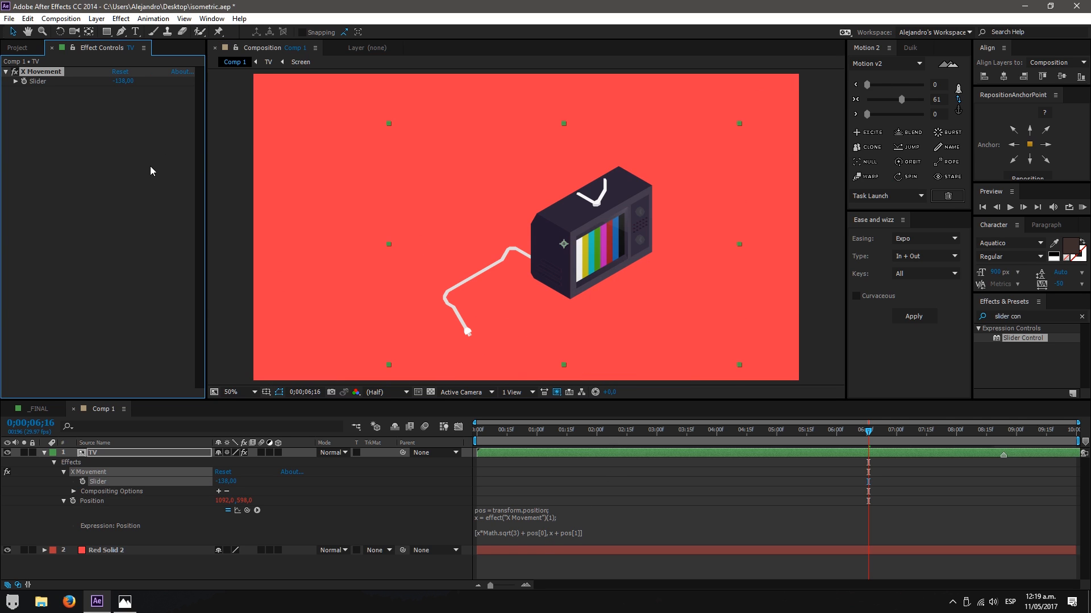
- Scrub the X Movement slider to -220 and change the Position expression's vertical term to -x + pos[1]
drag(123, 82, 35, 86)
click(561, 533)
click(551, 533)
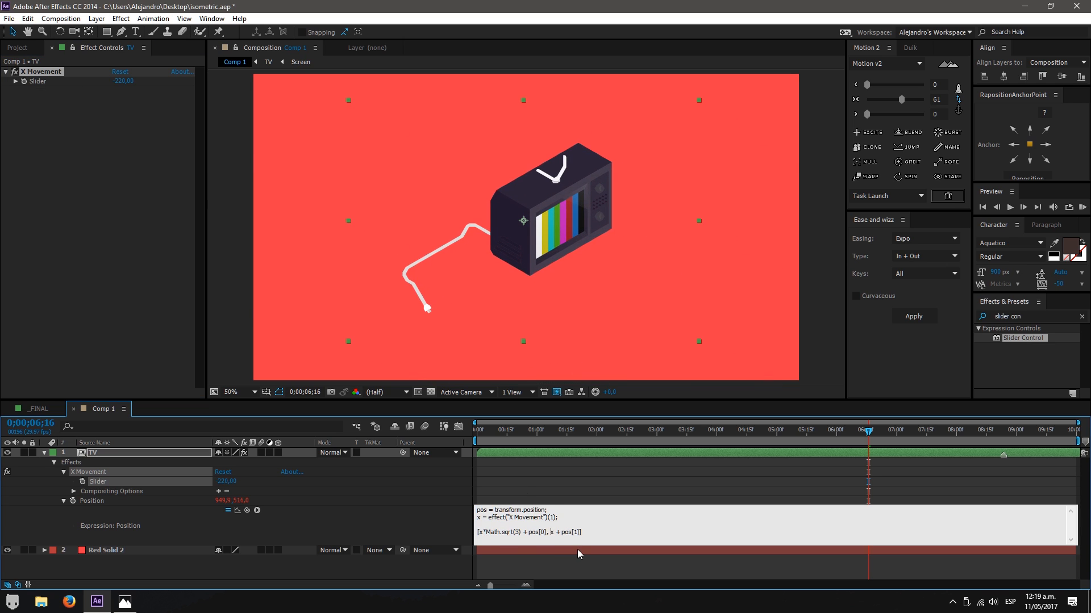
text(-)
click(577, 550)
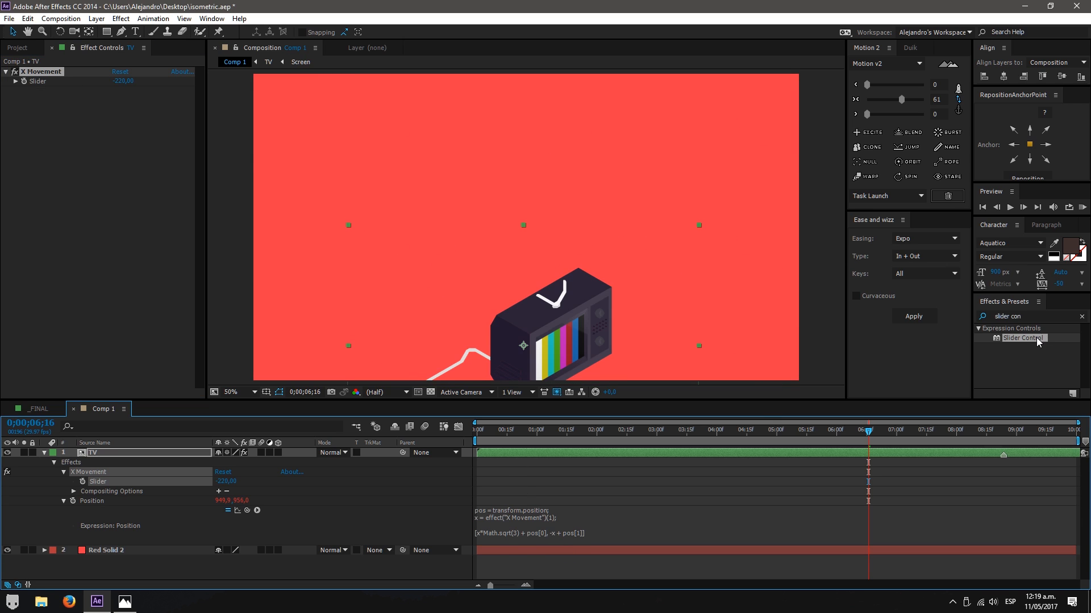
- Add a second Slider Control effect to the TV layer and rename it Z Movement
drag(1035, 340, 39, 181)
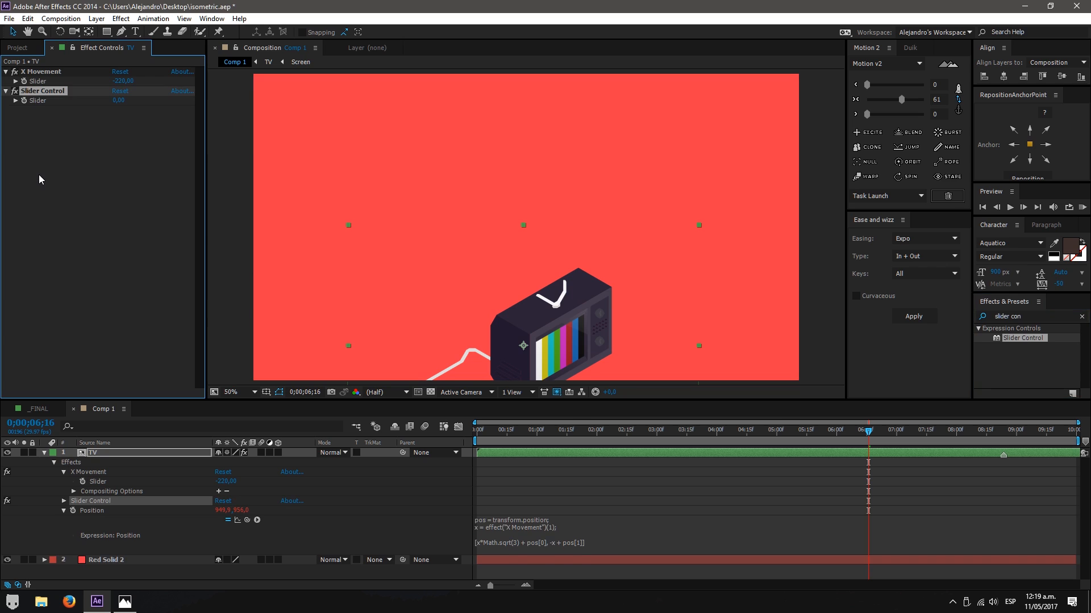
click(41, 100)
click(42, 90)
key(Return)
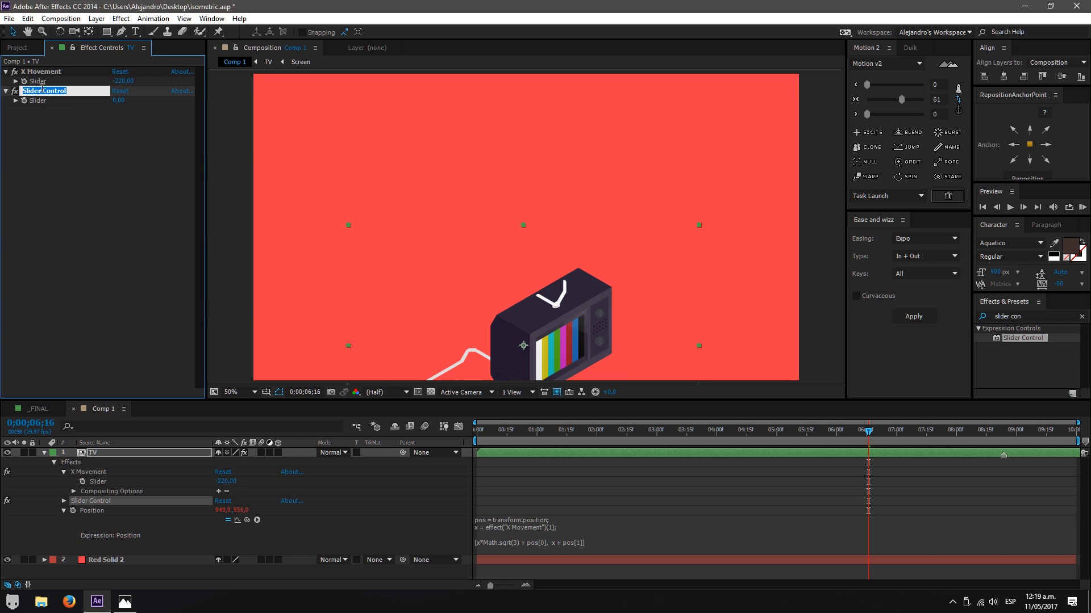
text(Y)
text(Z Movement)
key(Return)
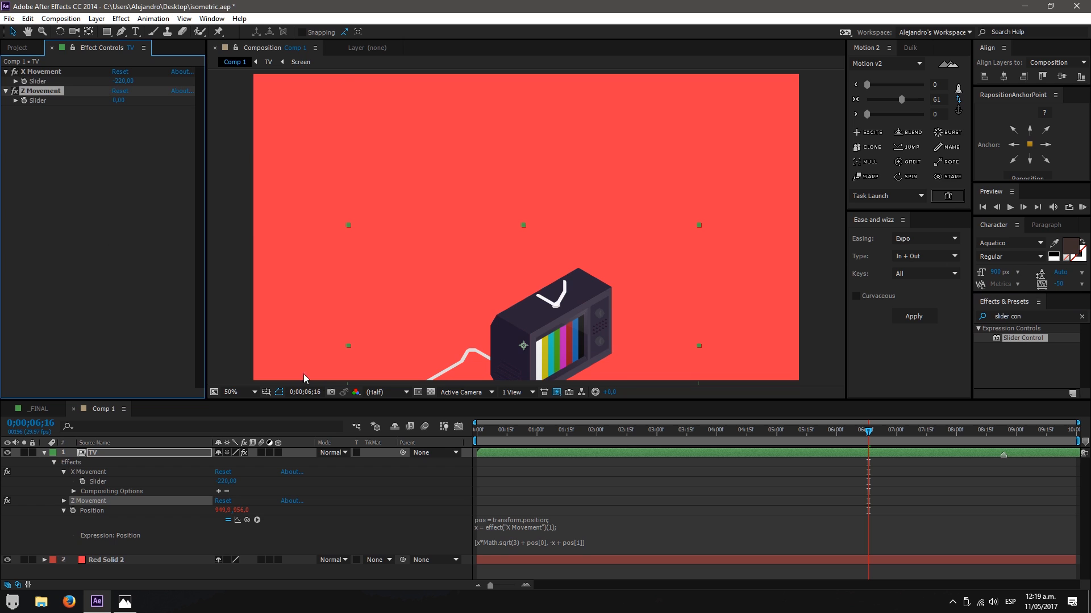
- Copy the Z Movement slider's reference and insert z = effect("Z Movement")(1); below the x line of the Position expression
alt+click(24, 100)
key(ctrl+c)
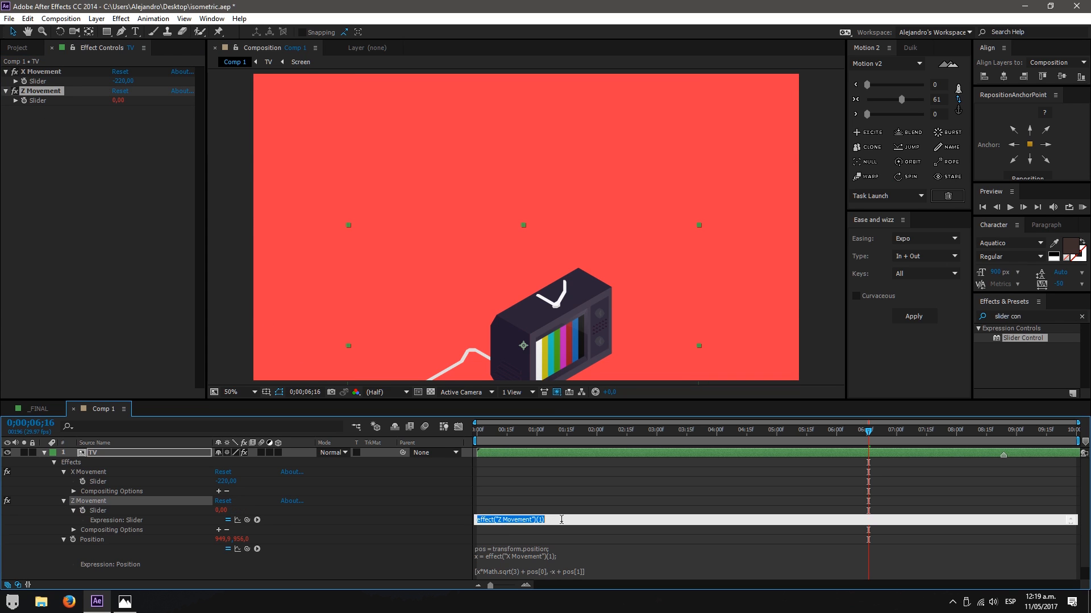
click(573, 538)
click(569, 549)
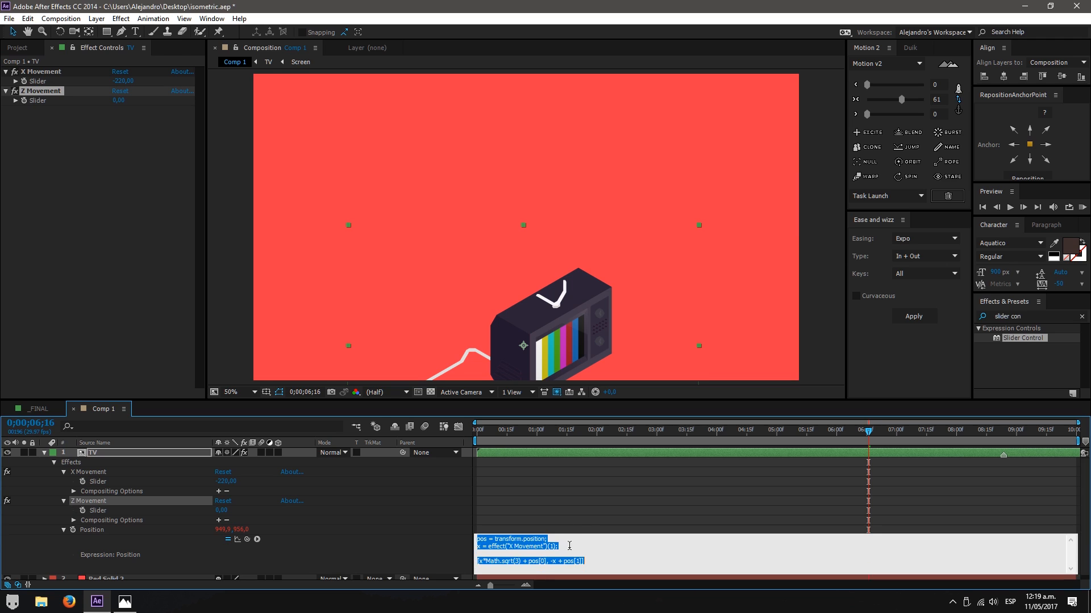
click(573, 550)
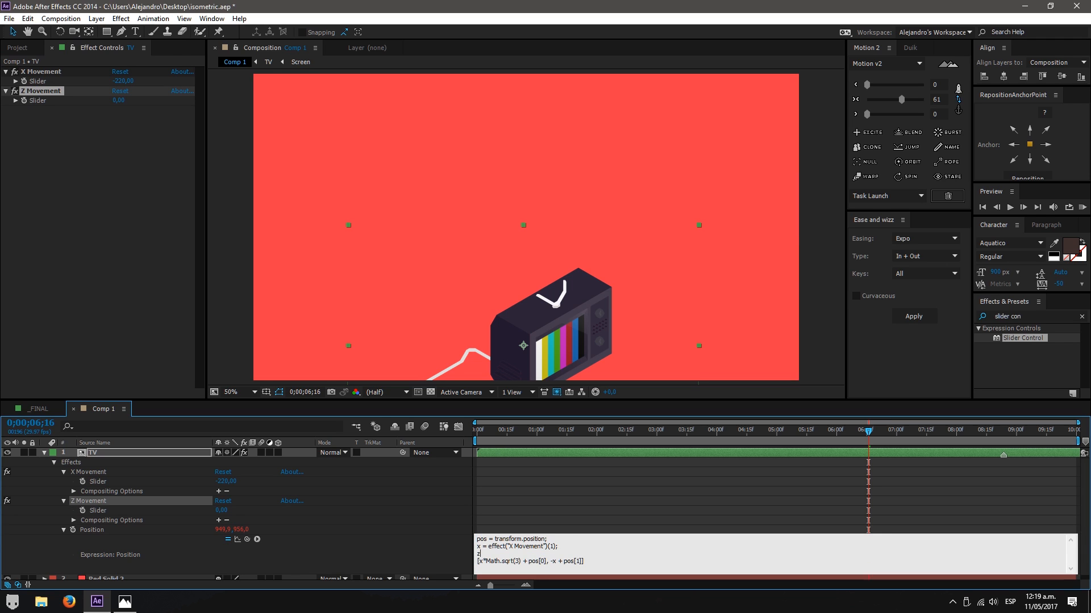
text(z =)
key(ctrl+v)
key(Return)
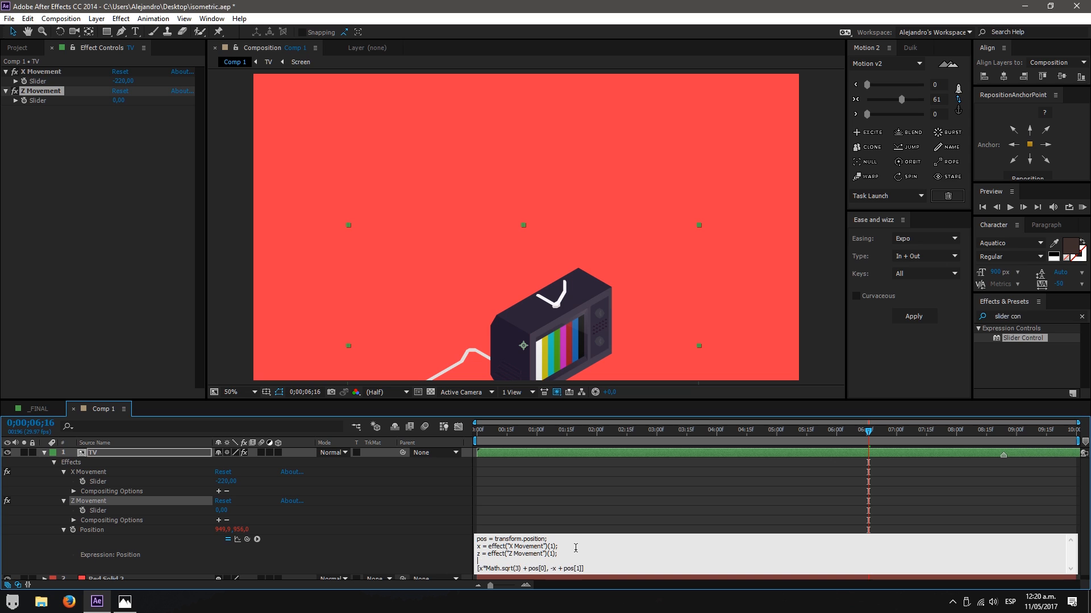
- Include z in the Position expression's output as [x*Math.sqrt(3) + z*Math.sqrt(3) + pos[0], -x + z + pos[1]]
click(595, 532)
click(543, 568)
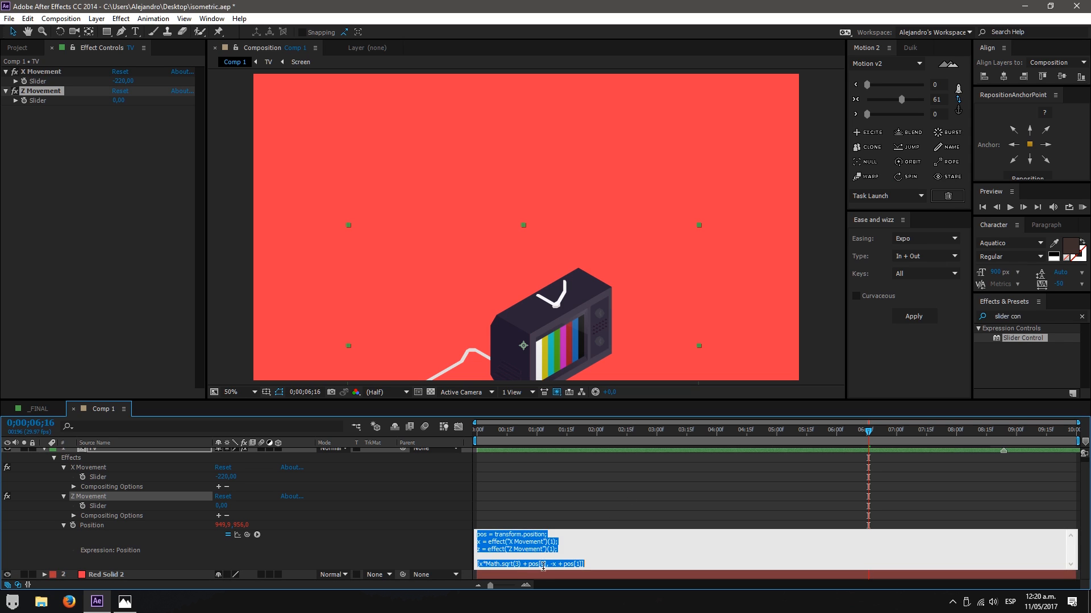
click(539, 562)
drag(521, 562, 484, 570)
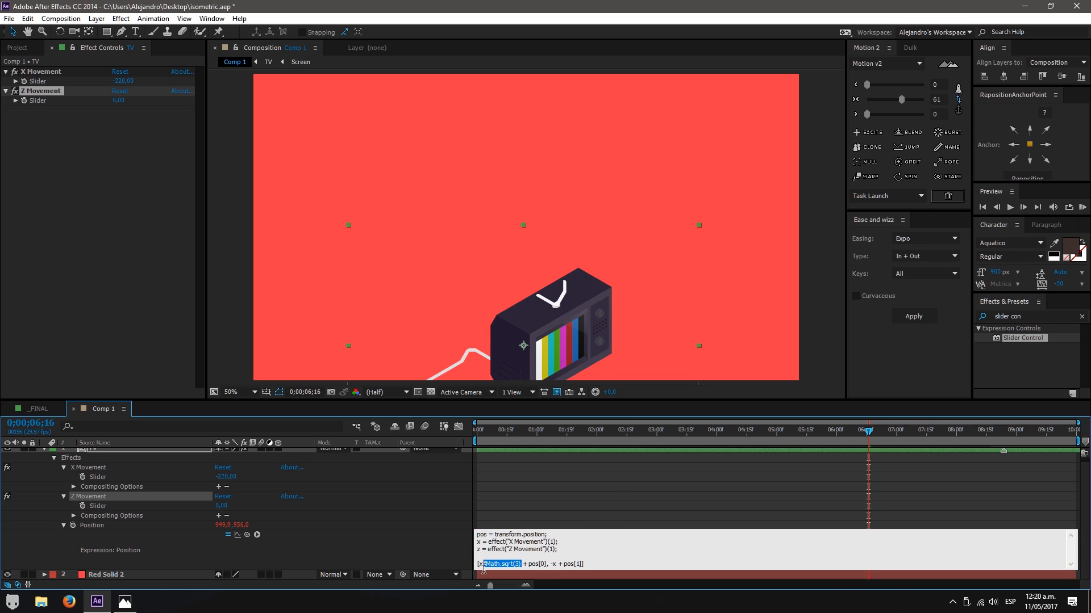
click(522, 562)
text(+ z)
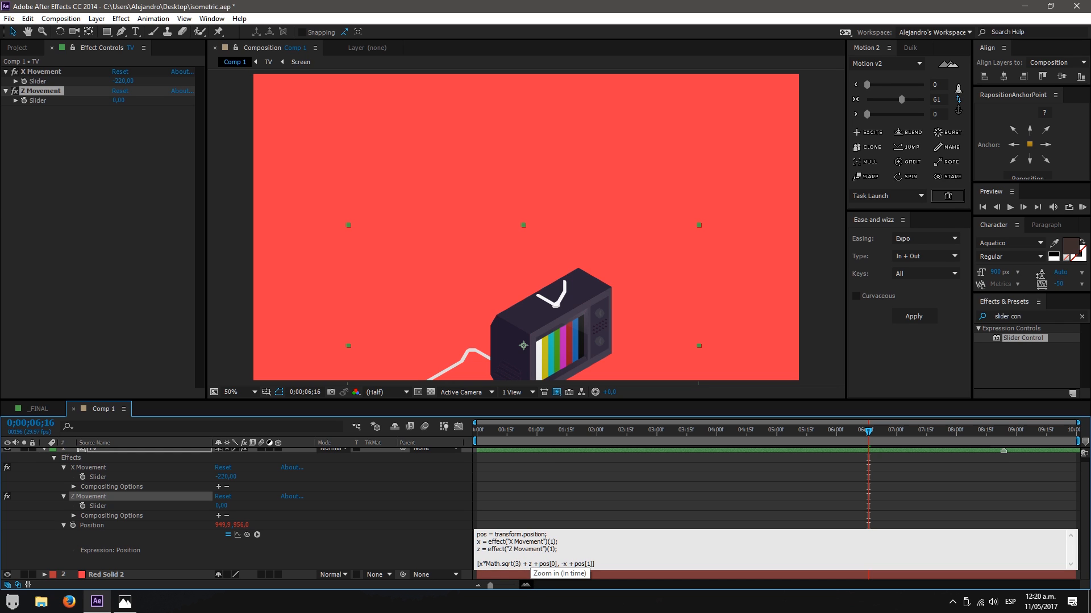
key(BackSpace)
text(x*Math.sqrt(3))
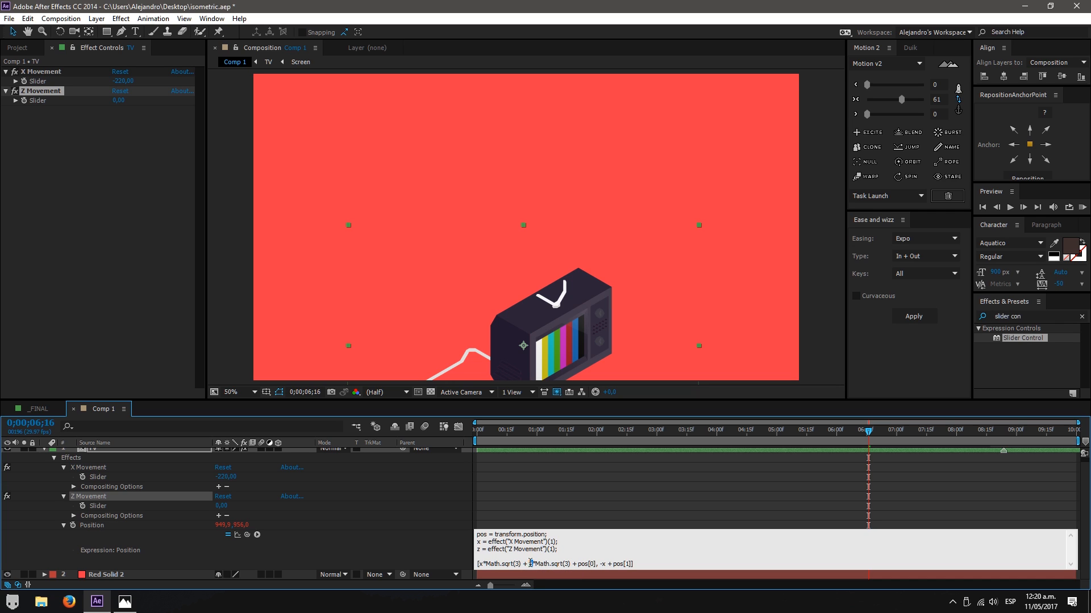
text(z)
text(z +)
key(BackSpace)
click(619, 589)
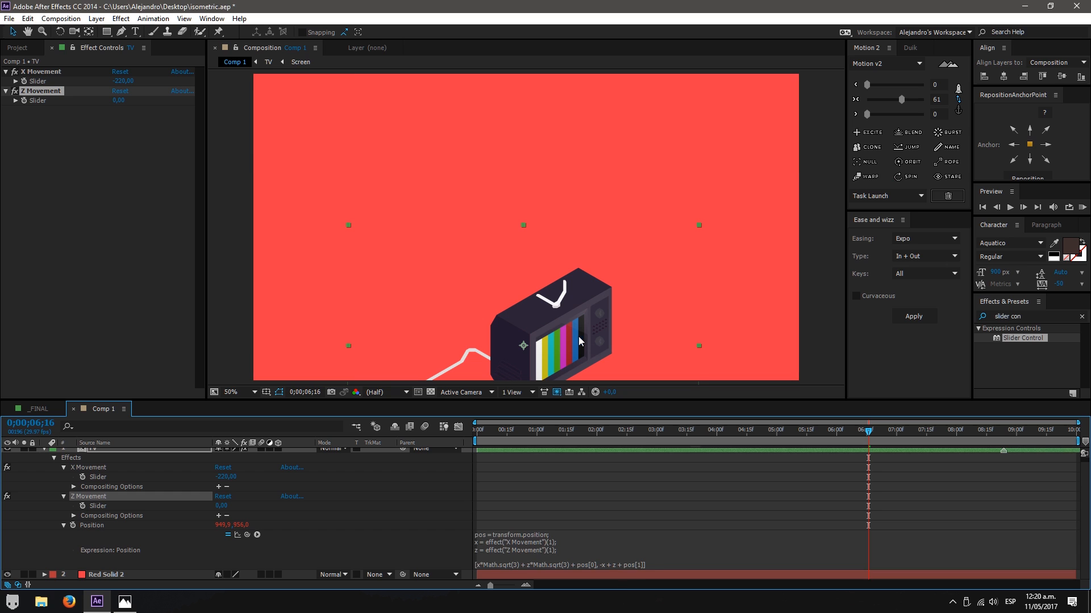
- Move the TV up to mid-frame, test the X and Z Movement sliders, and undo the slider changes
click(537, 227)
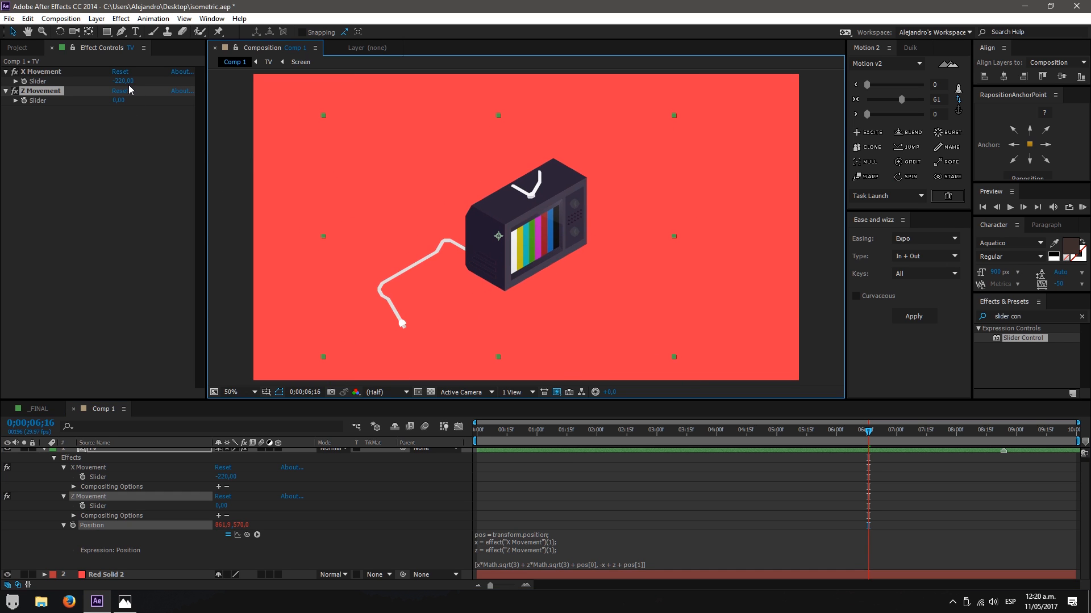
drag(121, 80, 102, 155)
key(ctrl+z)
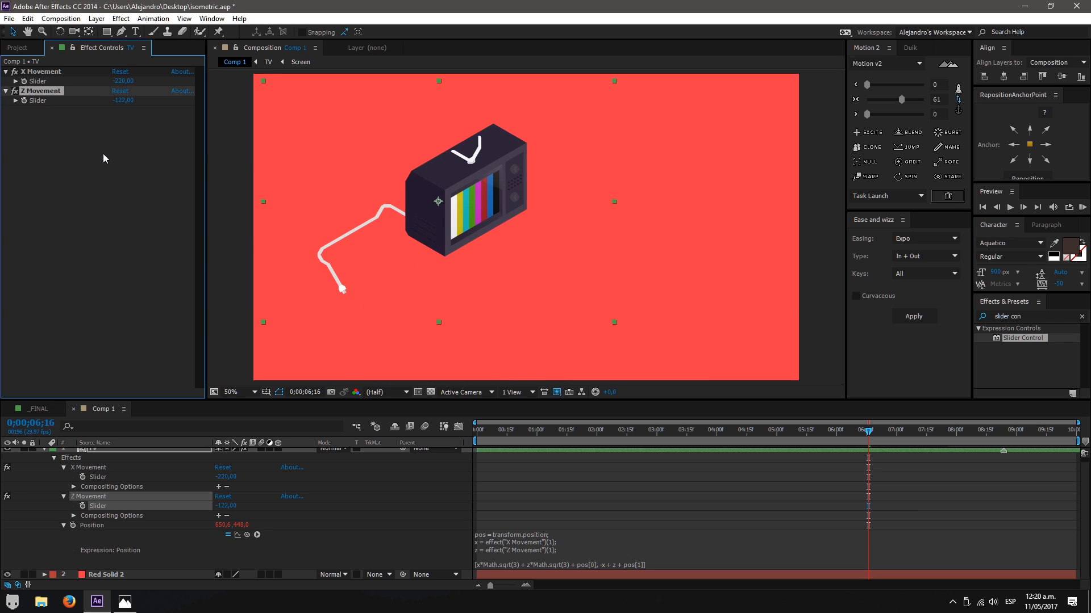
key(ctrl+z)
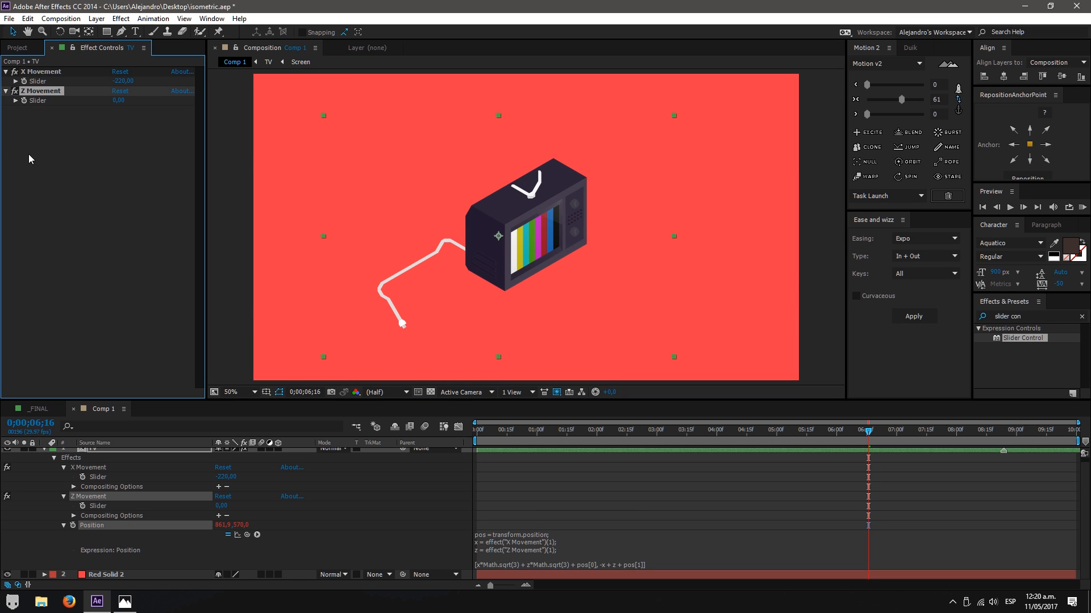
- Add a third Slider Control to the TV, place it between X Movement and Z Movement, and rename it Y Movement
drag(1014, 340, 120, 210)
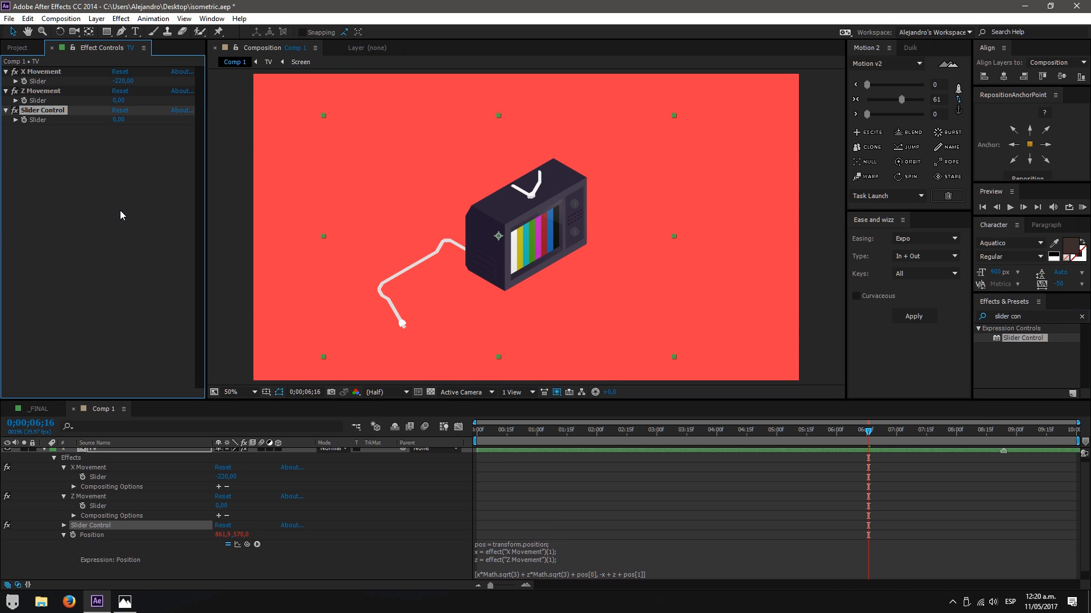
drag(46, 110, 46, 94)
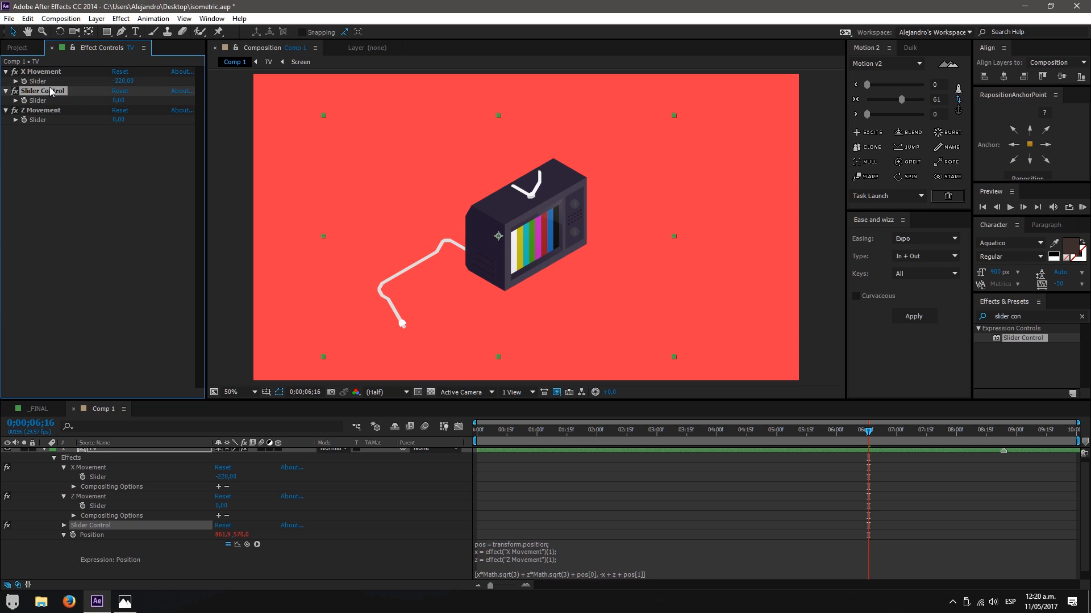
key(Return)
text(Y Movement)
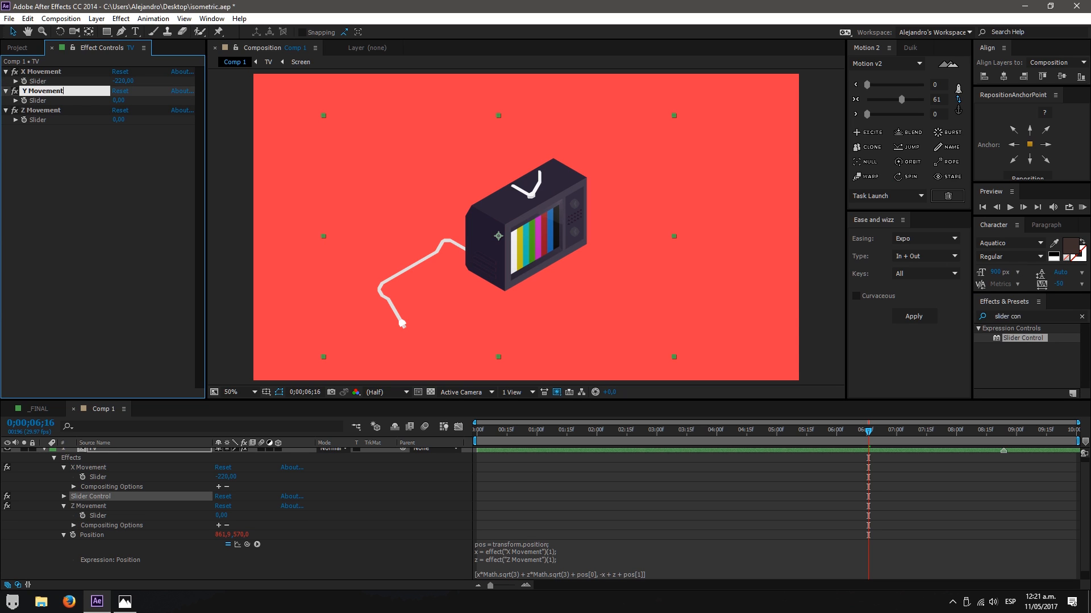
key(Return)
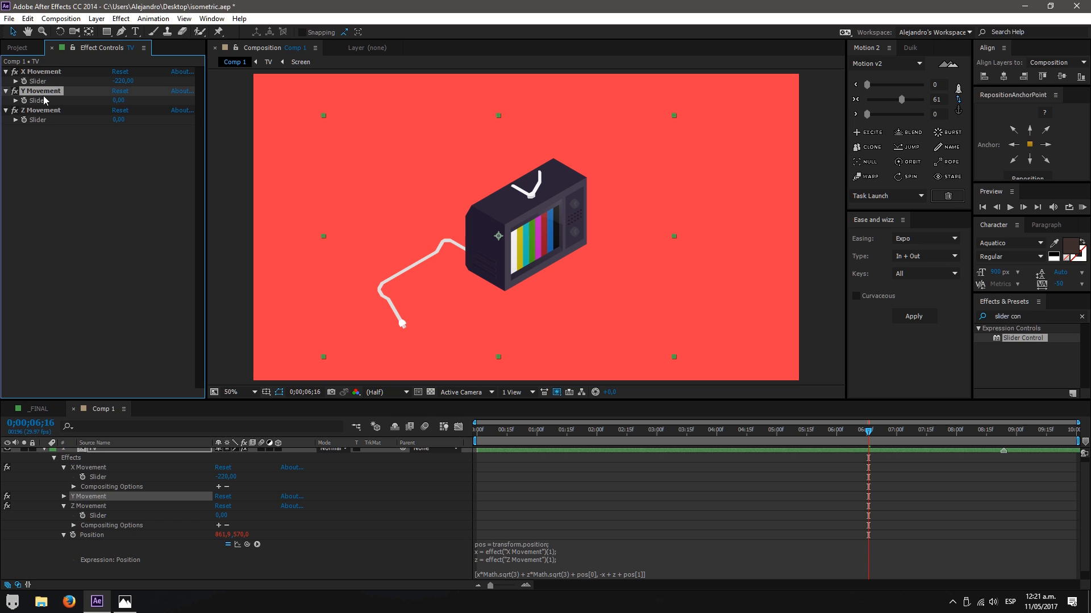
scroll(572, 514, down, 1)
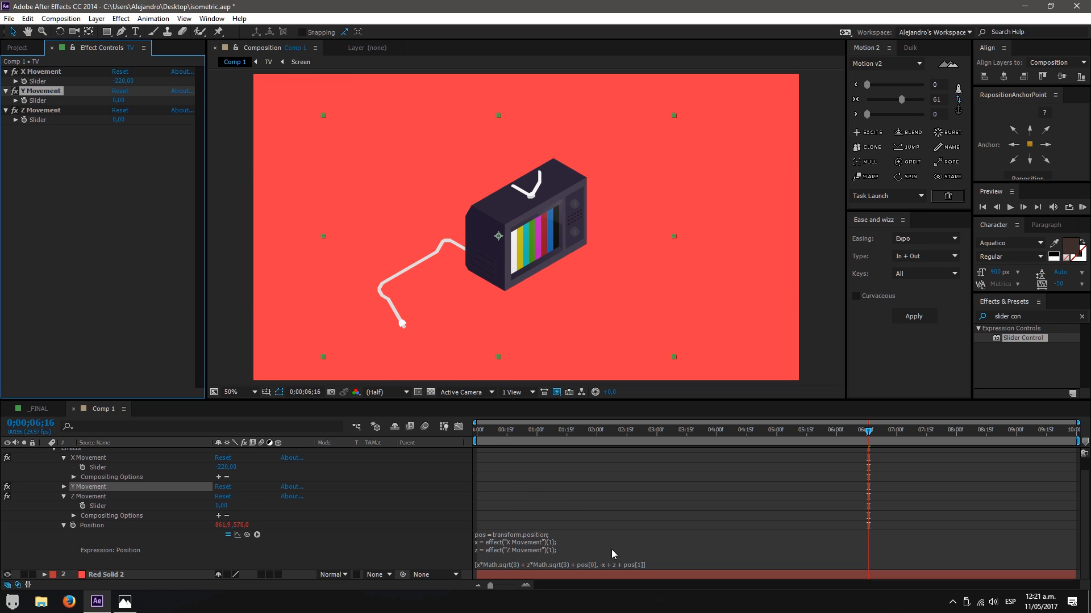
click(575, 549)
click(559, 550)
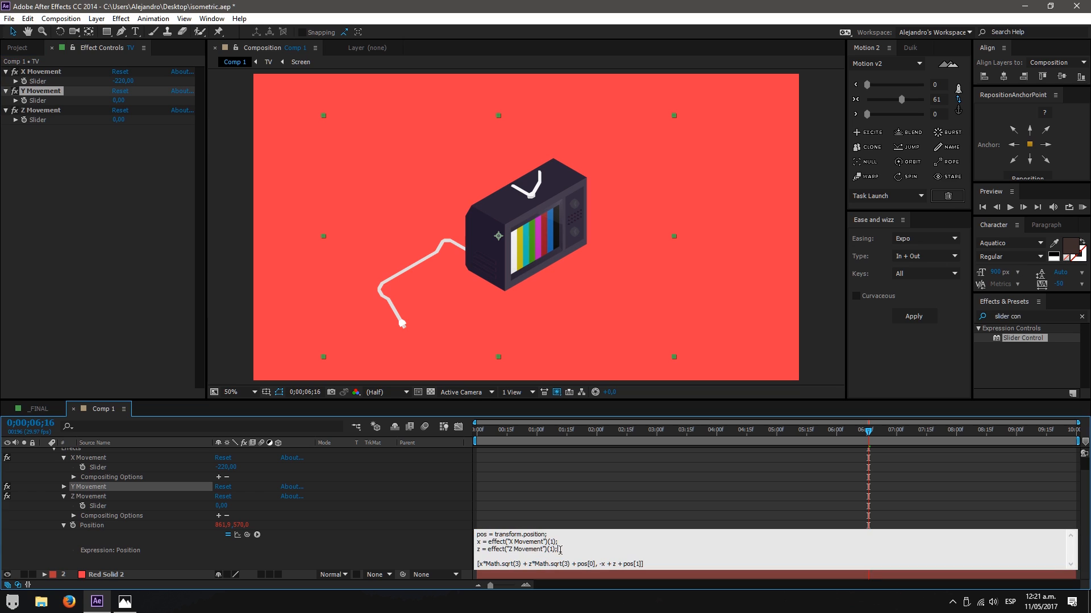
click(147, 259)
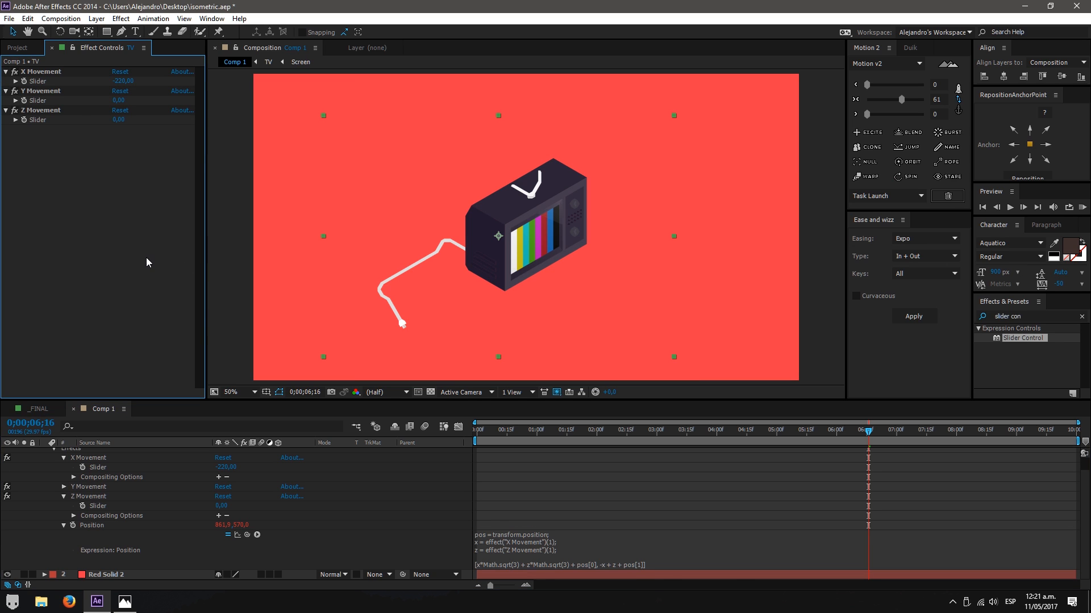
- Try shifting the TV vertically through its Position Y value, and undo the change
click(34, 94)
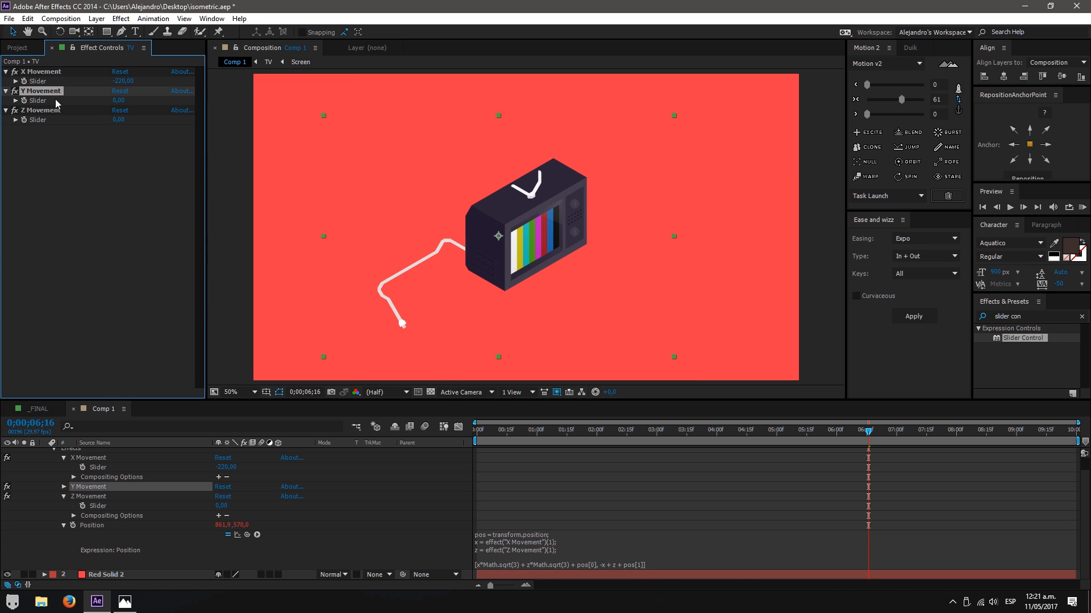
drag(241, 527, 281, 525)
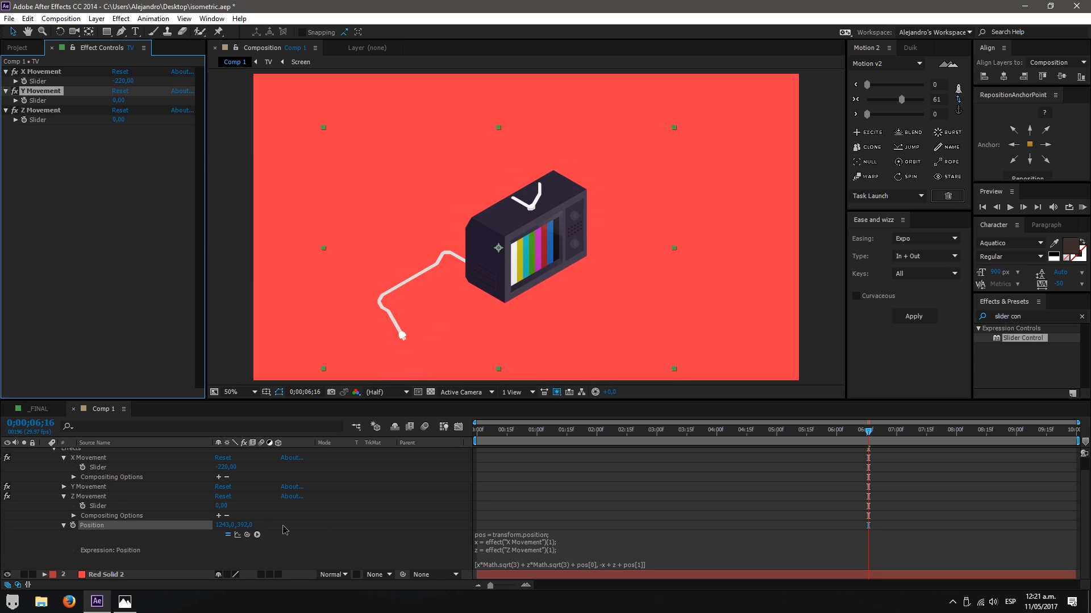
key(ctrl+z)
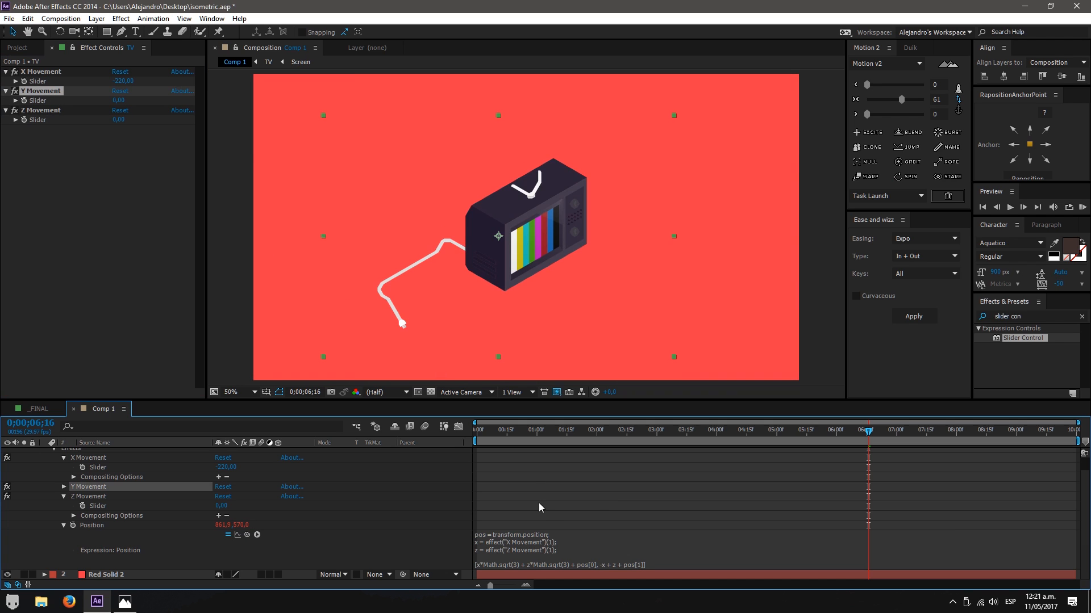
- Copy the Y Movement slider's reference and insert y = effect("Y Movement")(1); below the z line of the Position expression
alt+click(25, 100)
key(ctrl+c)
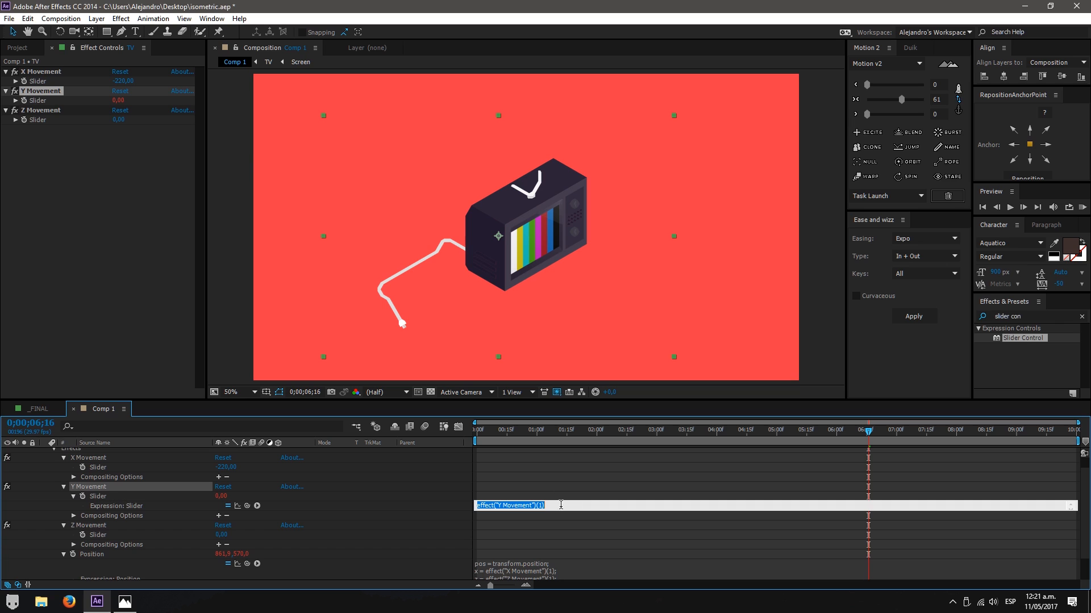
click(575, 534)
click(566, 568)
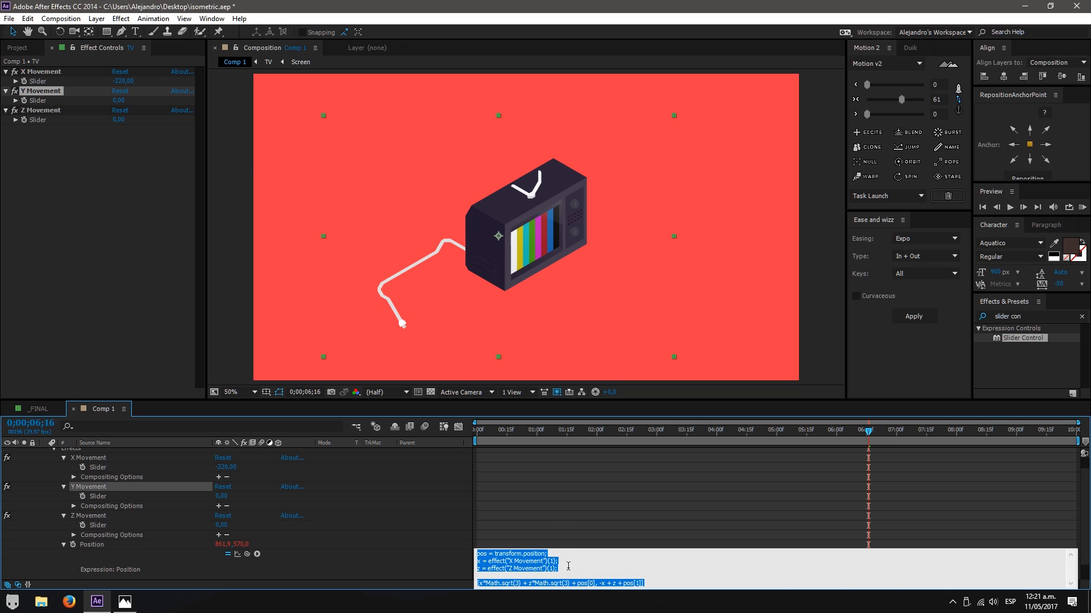
click(567, 568)
key(Return)
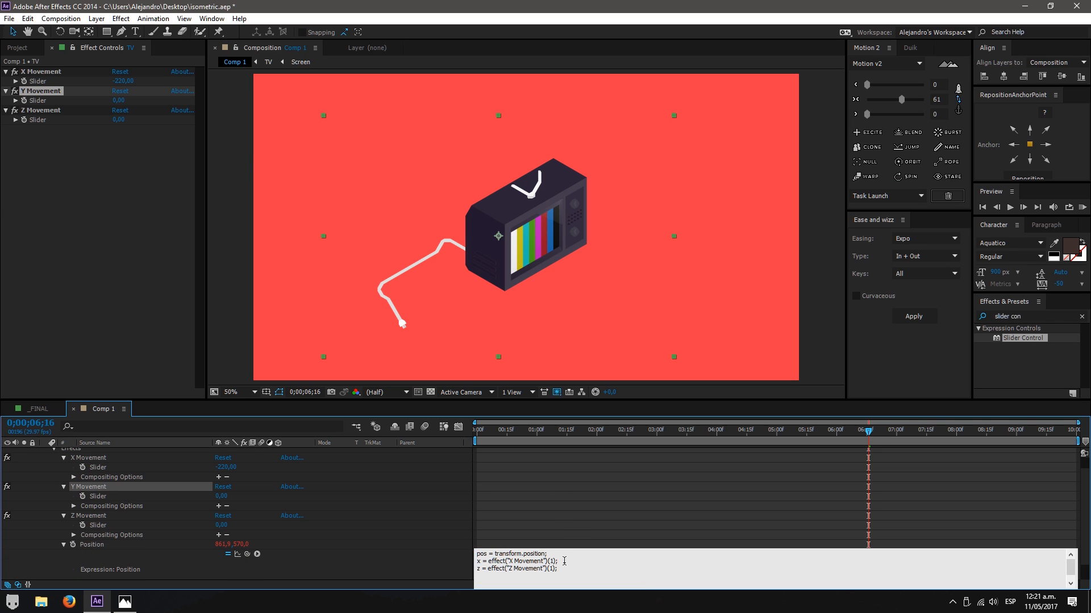
text(y =)
key(ctrl+v)
click(607, 512)
- Add y to the Position expression's vertical output, making it [x*Math.sqrt(3) + z*Math.sqrt(3) + pos[0], -x + z + y + pos[1]]
scroll(606, 527, down, 1)
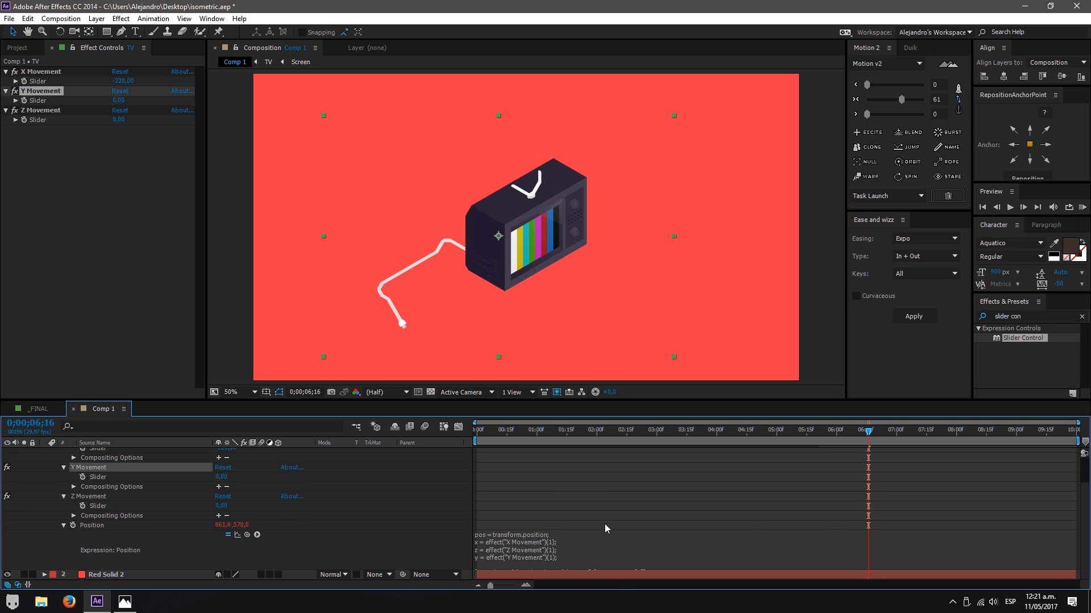
click(622, 569)
scroll(625, 590, down, 1)
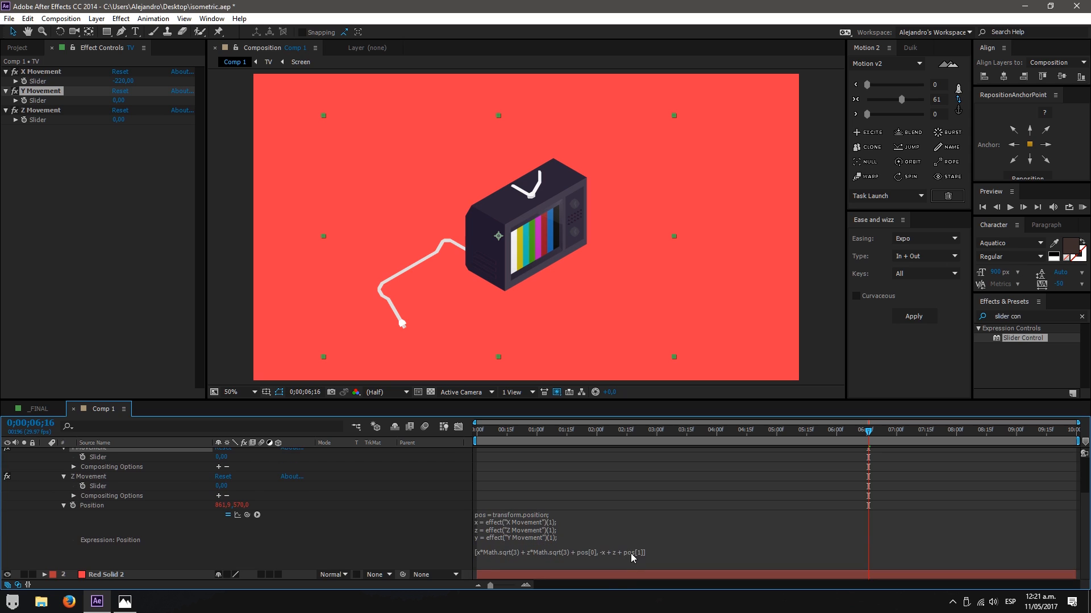
click(648, 548)
click(640, 551)
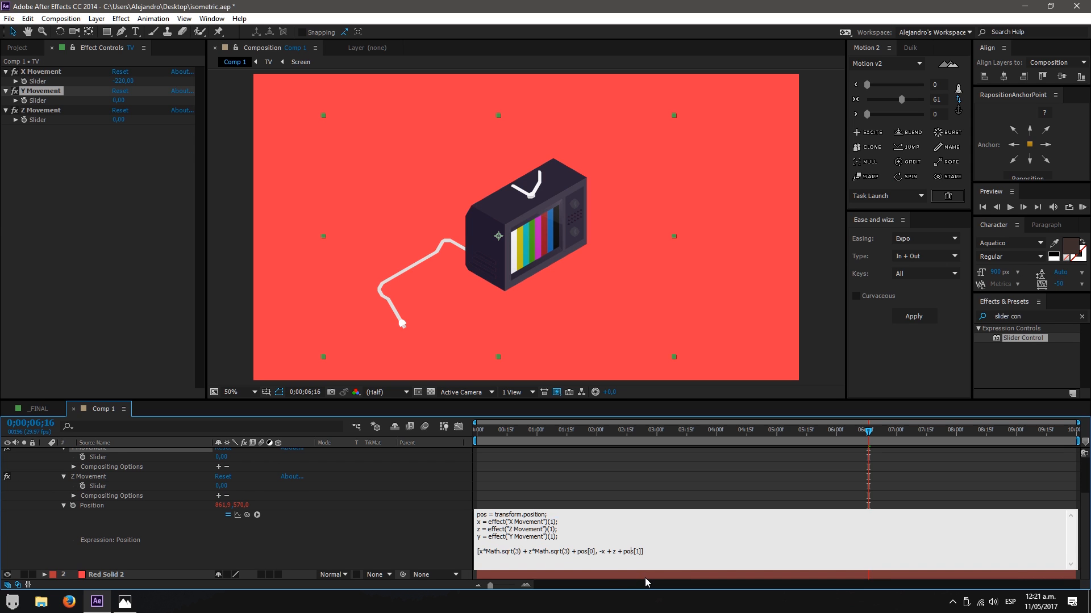
text(+ y +)
key(KP_Enter)
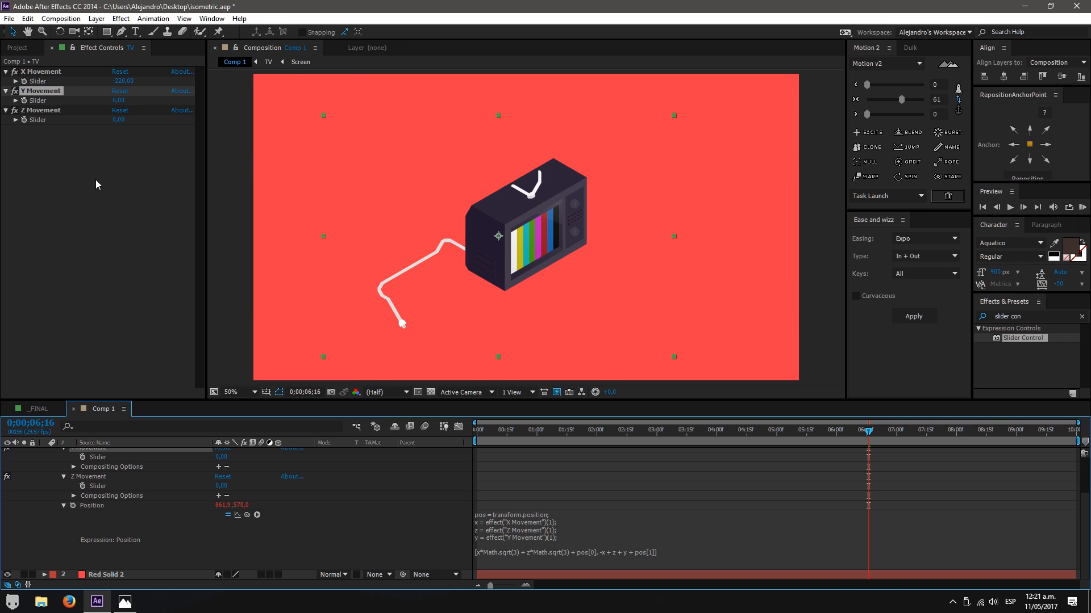
- Test the TV's Y, Z and X Movement sliders, leaving Y Movement at -13 and Z Movement at 1
drag(120, 100, 118, 136)
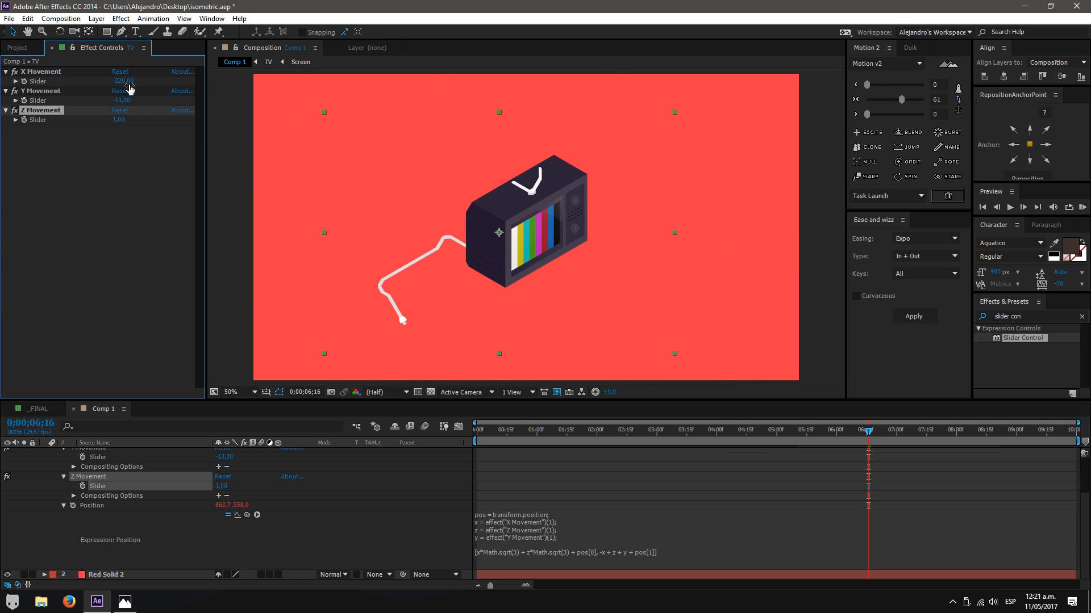
drag(121, 82, 175, 130)
scroll(618, 502, up, 2)
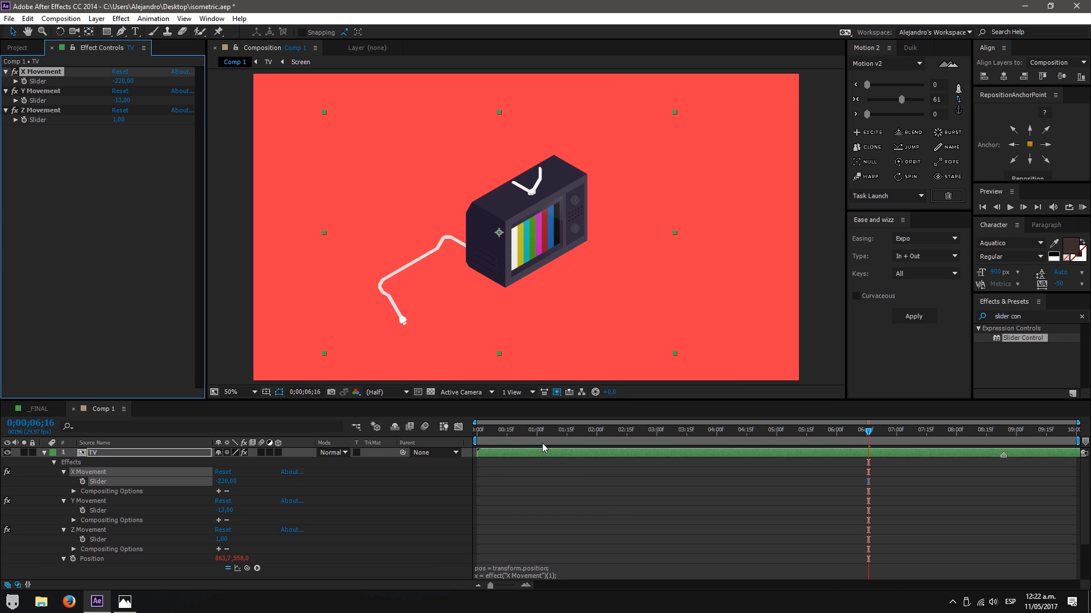
- Keyframe the TV's Z Movement slider at 0;00;01;15 and set it to 95 at 0;00;02;15
drag(542, 443, 617, 415)
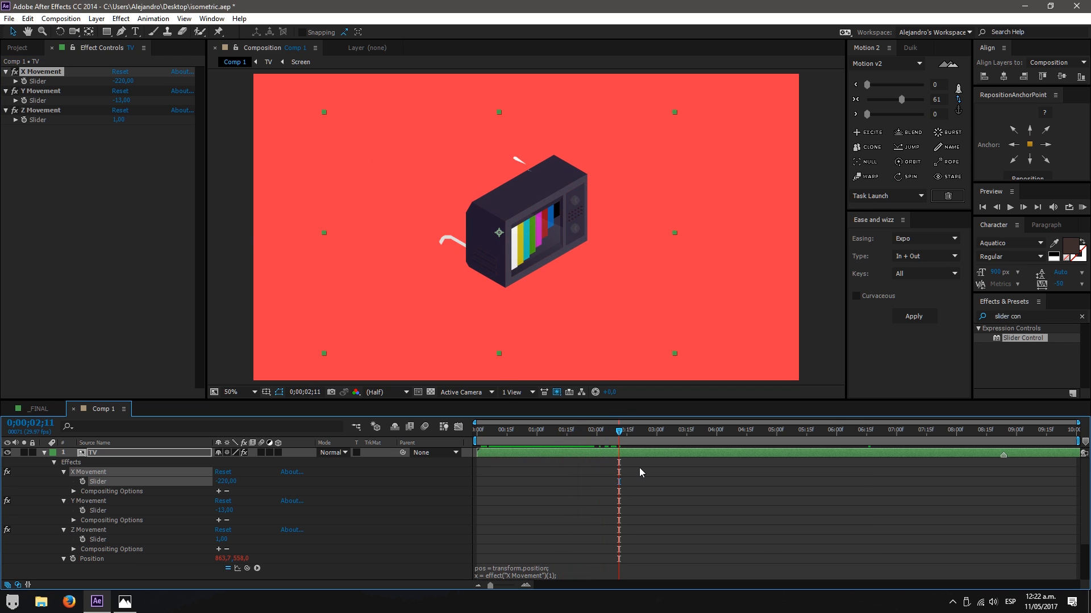
drag(620, 431, 566, 436)
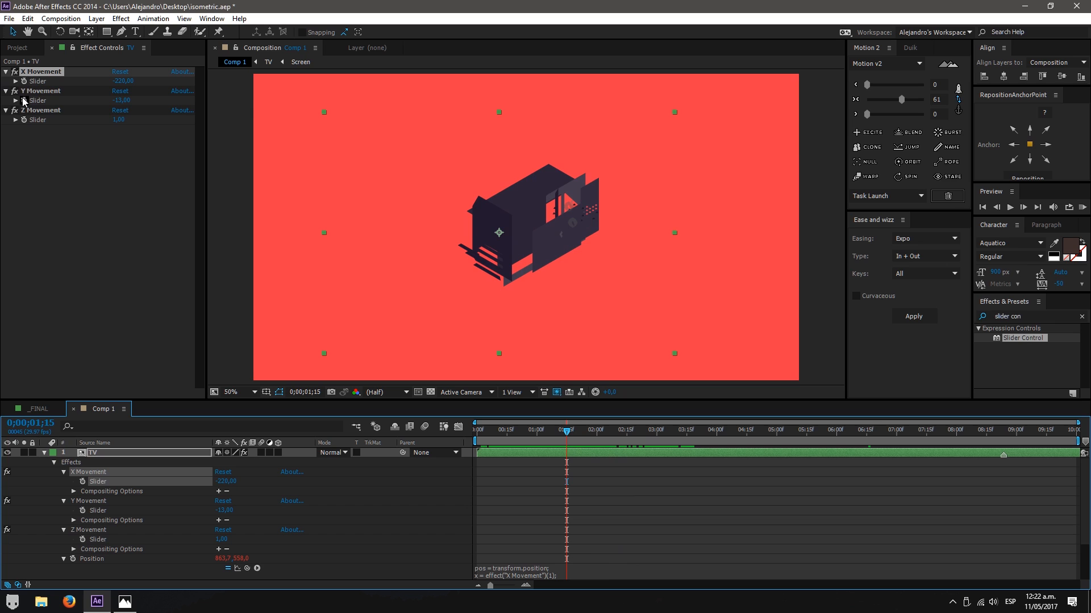
click(24, 120)
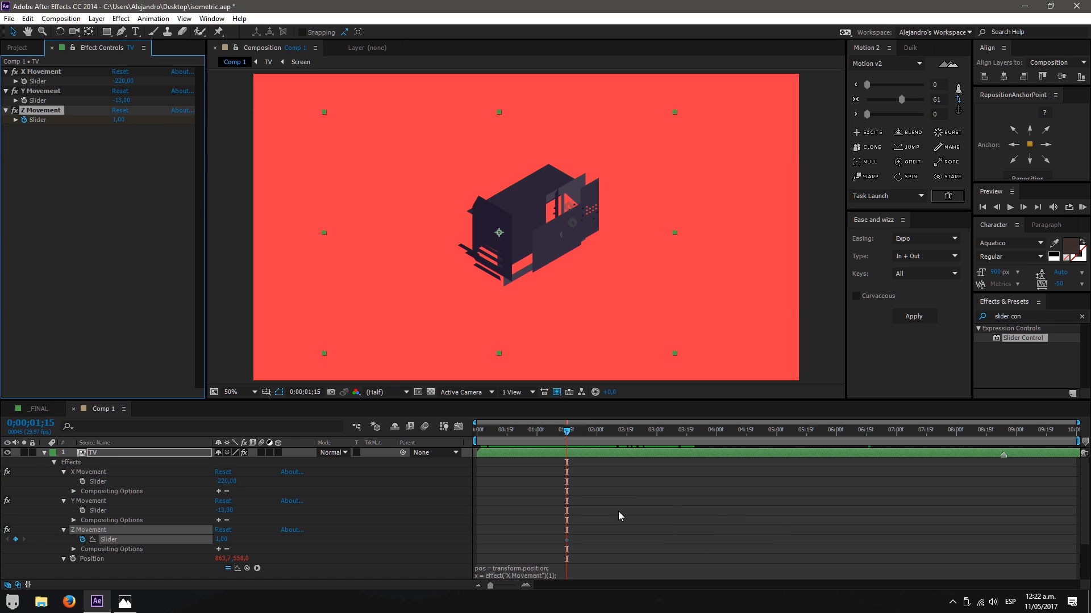
key(u)
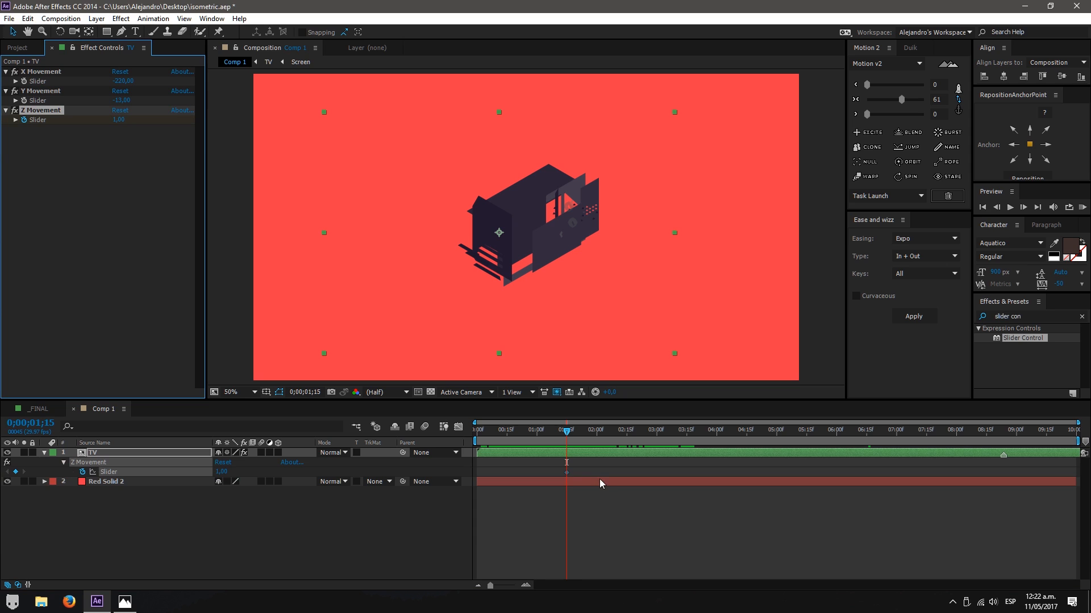
drag(566, 435, 626, 435)
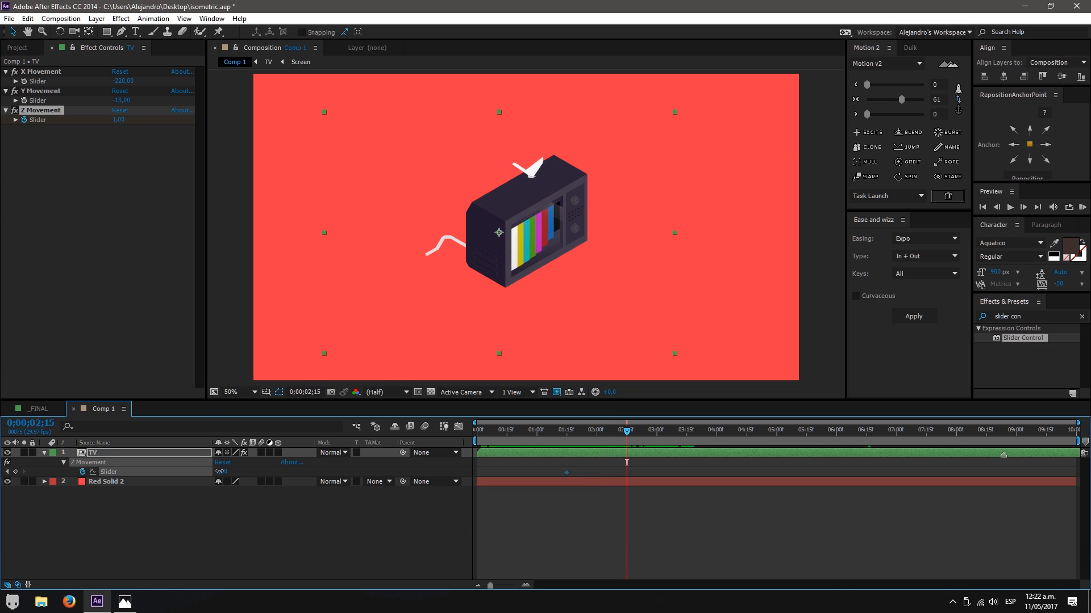
drag(219, 471, 281, 480)
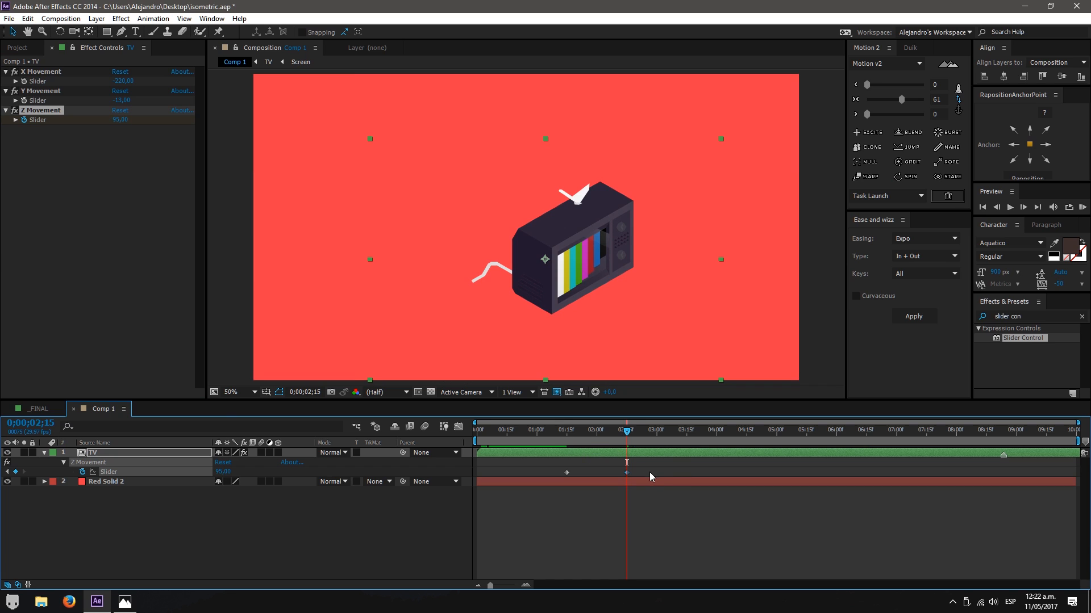
- Ease both Z Movement keyframes in and out at 61 with Motion v2, and preview the animation
drag(650, 468, 502, 493)
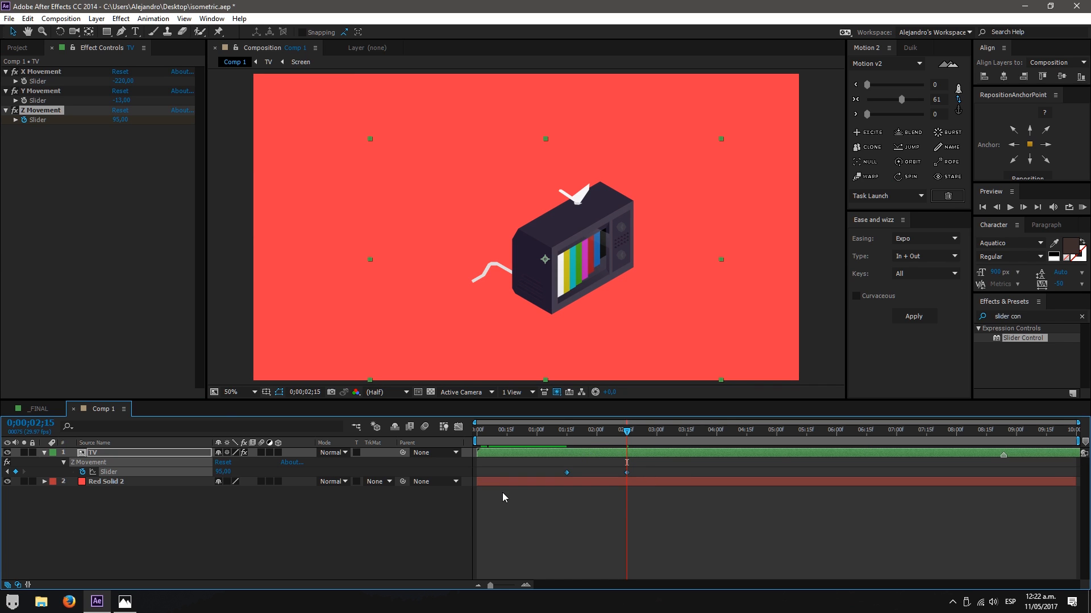
click(902, 102)
click(656, 537)
key(space)
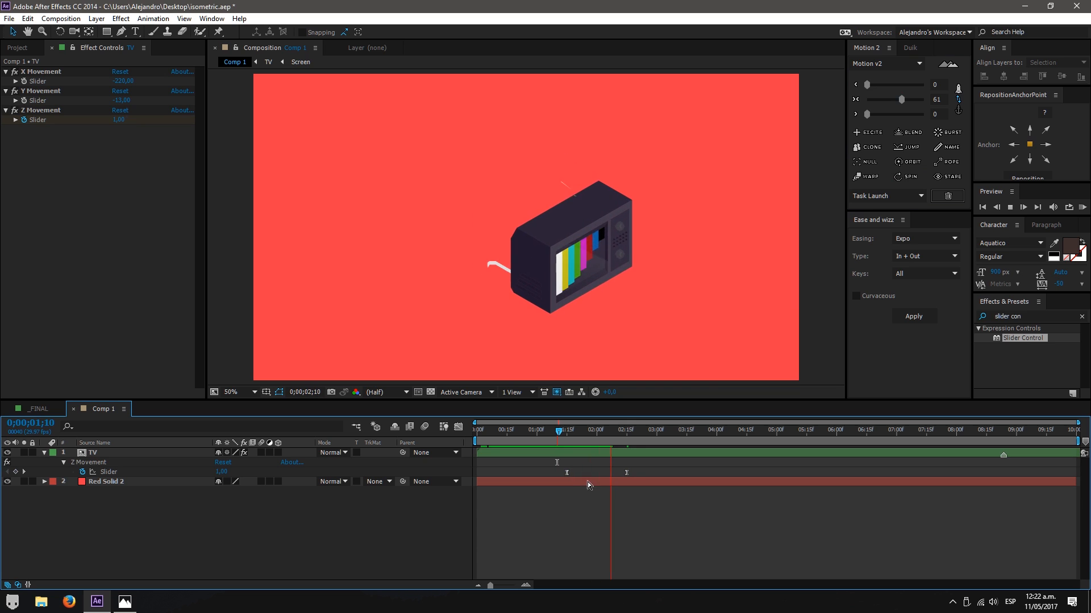
- Set the first Z Movement keyframe at 0;00;01;15 to -84 and preview the composition from the start
drag(591, 433, 561, 437)
drag(221, 471, 173, 473)
drag(565, 433, 465, 435)
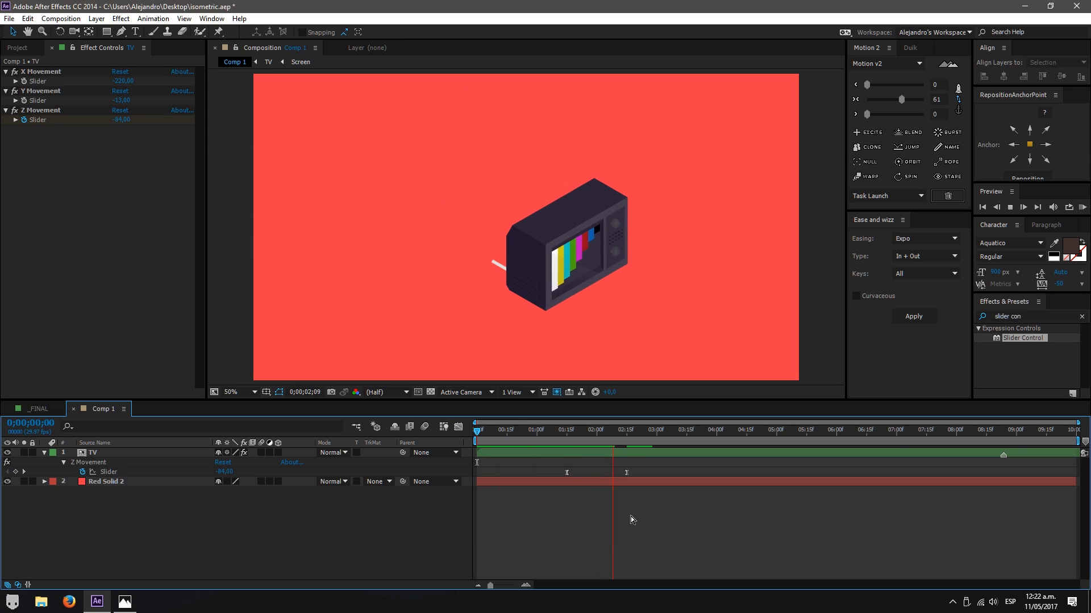
- Keyframe the Y Movement slider at 0;00;01;15 and set it to 244 at 0;00;00;19
drag(640, 439, 562, 456)
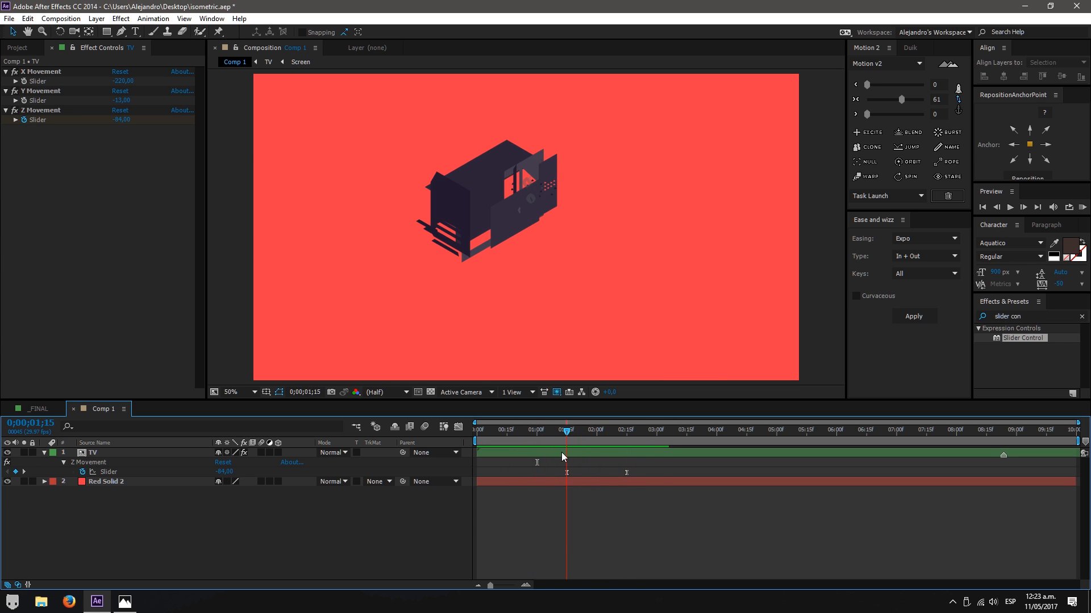
click(24, 101)
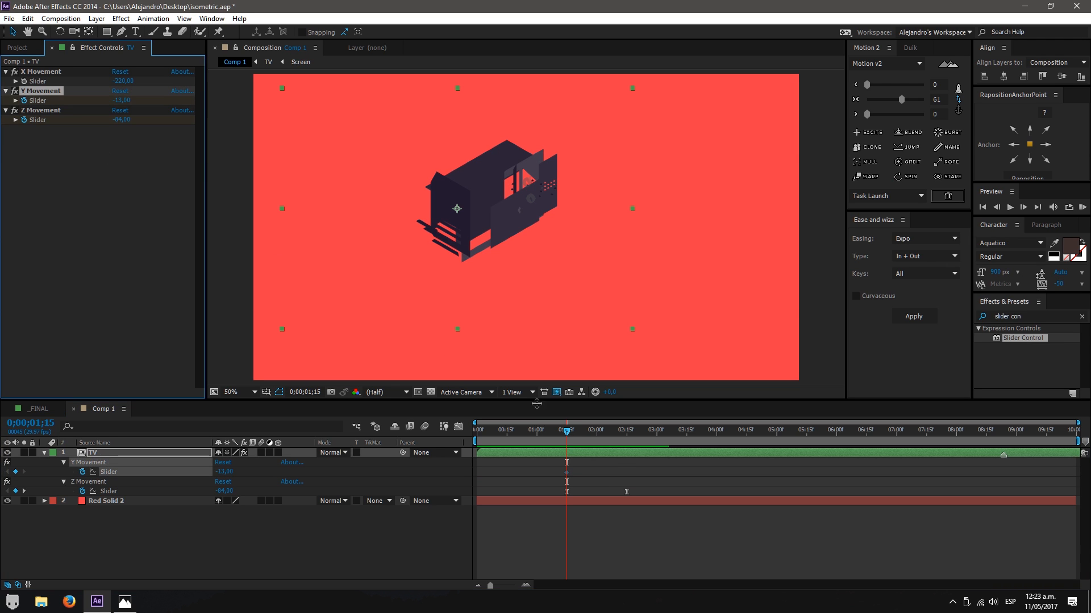
drag(566, 434, 513, 432)
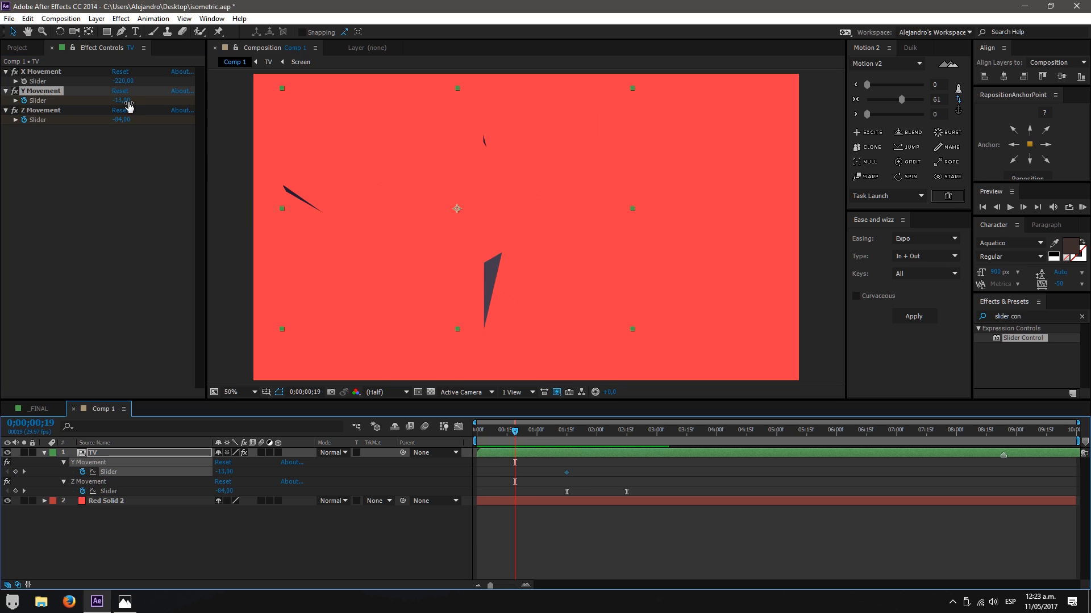
drag(130, 106, 176, 106)
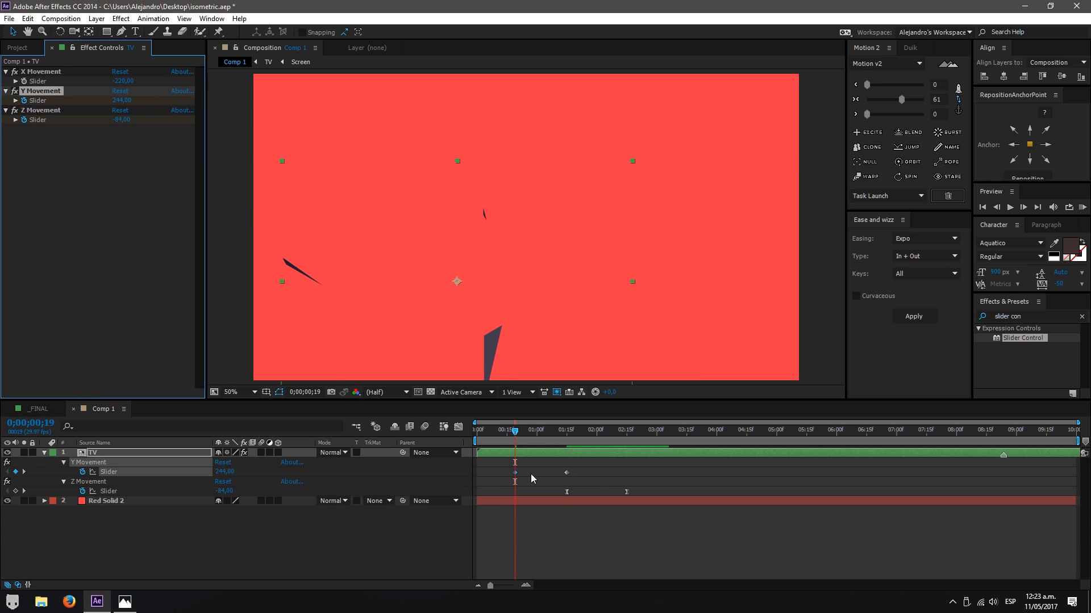
- Ease both Y Movement keyframes in and out at 61 with Motion v2, and preview the composition from the start
drag(585, 466, 488, 490)
click(900, 100)
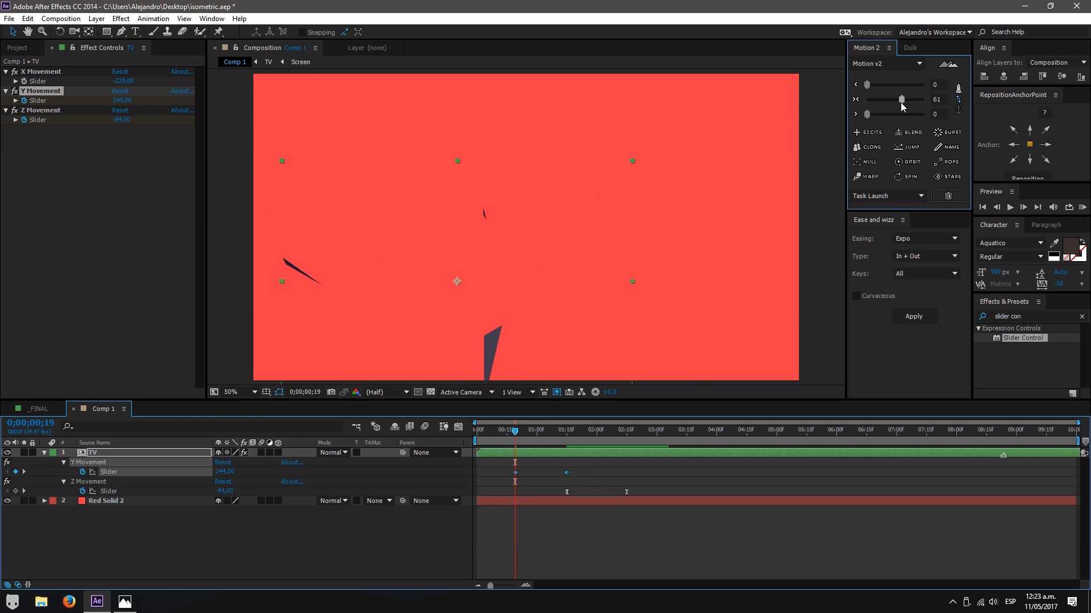
click(640, 543)
key(space)
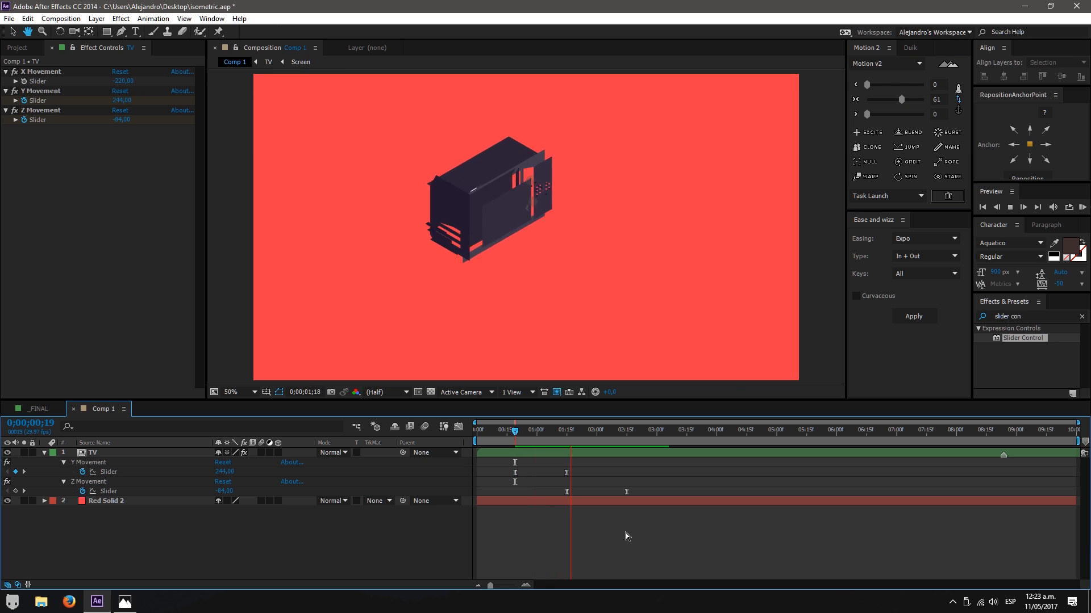
key(space)
drag(503, 431, 466, 430)
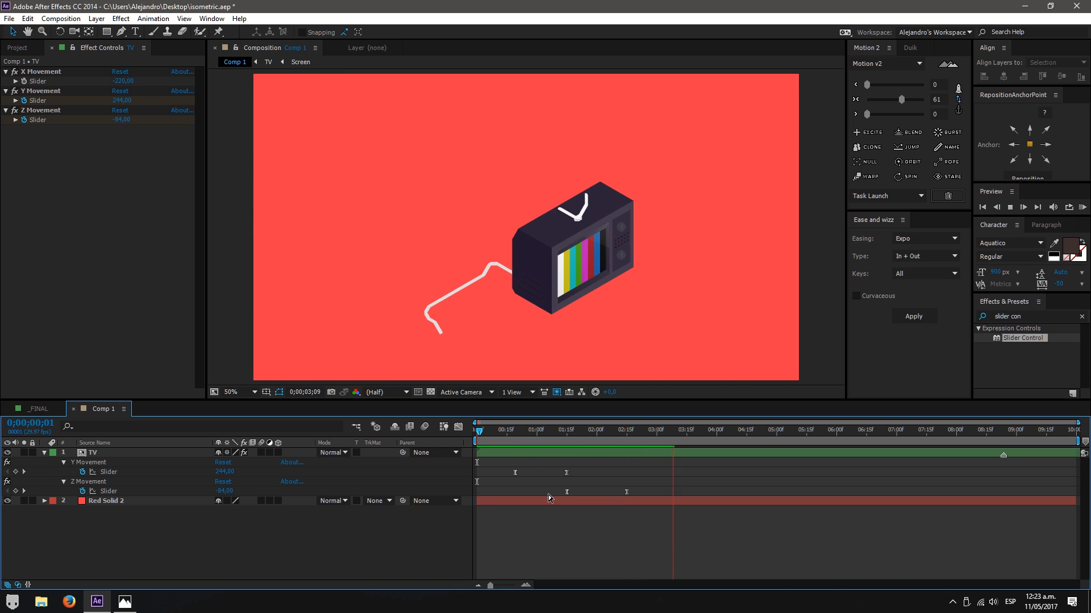
- Keyframe the X Movement slider at 0;00;02;15 and set it to -300 at 0;00;03;13
drag(571, 448, 633, 471)
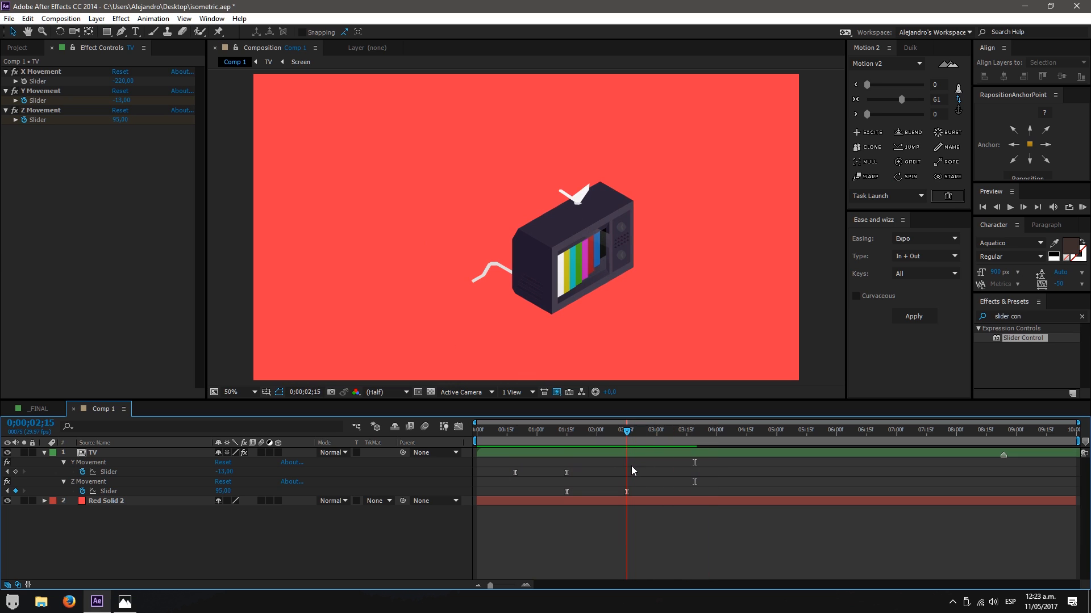
click(23, 83)
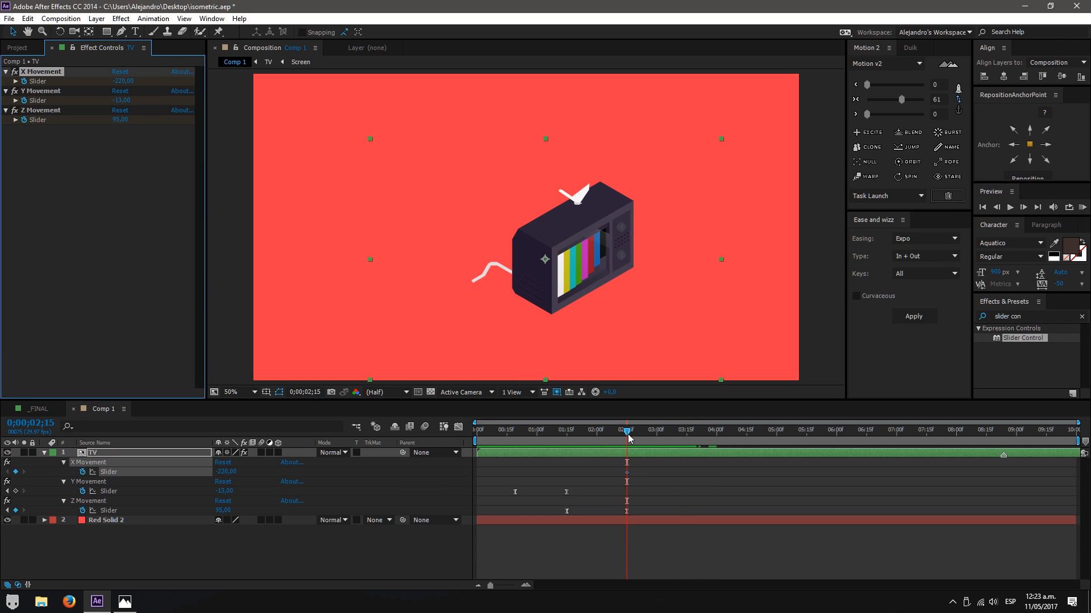
drag(627, 435, 683, 441)
drag(227, 471, 182, 475)
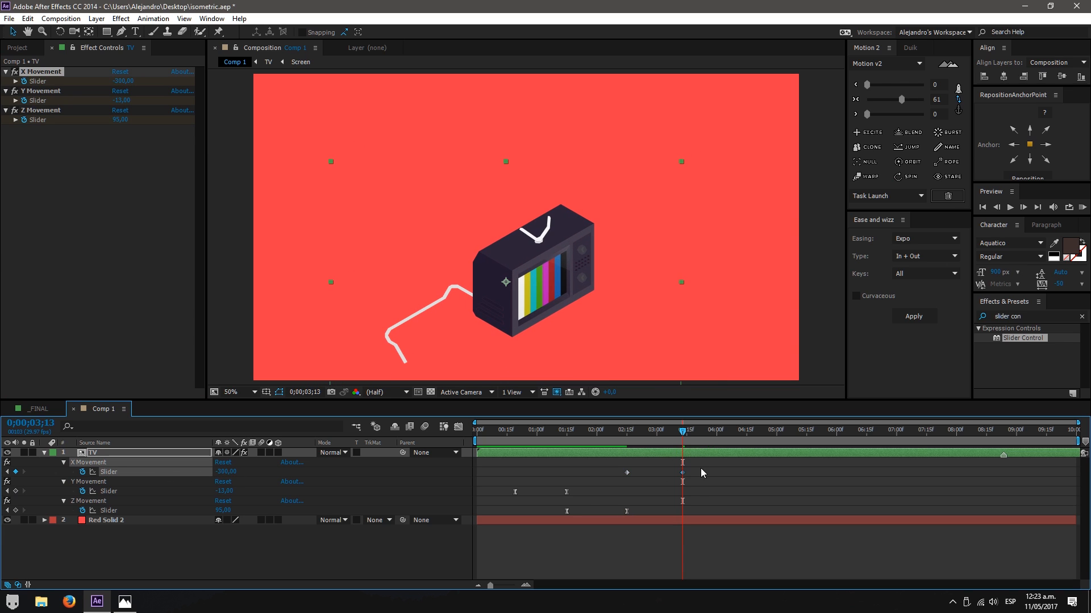
- Ease both X Movement keyframes in and out at 61 with Motion v2
drag(701, 469, 587, 494)
click(901, 99)
click(602, 473)
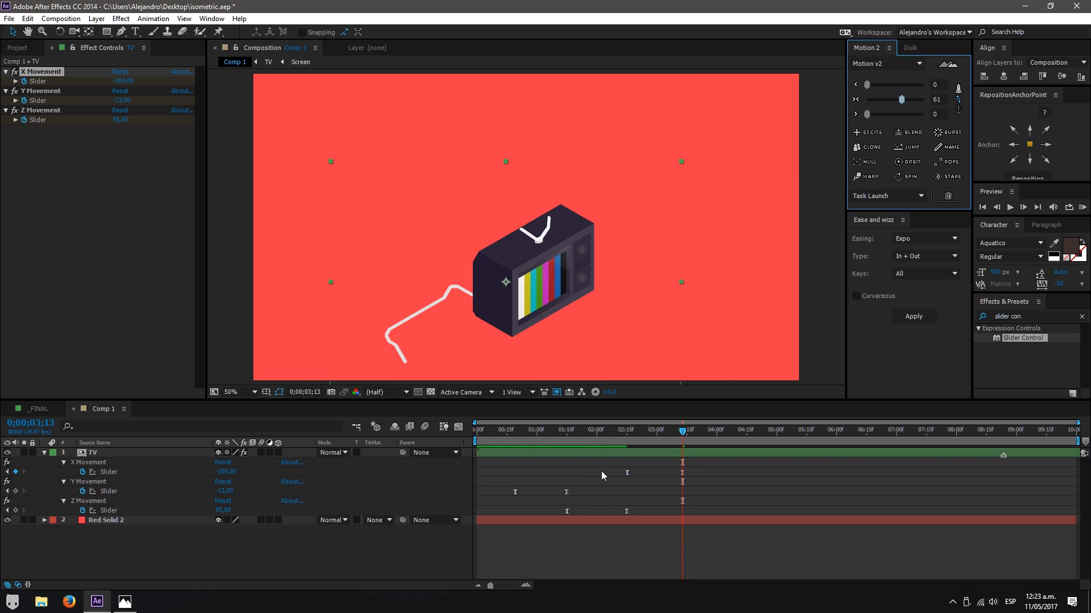
- Set the Z Movement keyframe at 0;00;02;15 to 46 and preview the animation
click(624, 436)
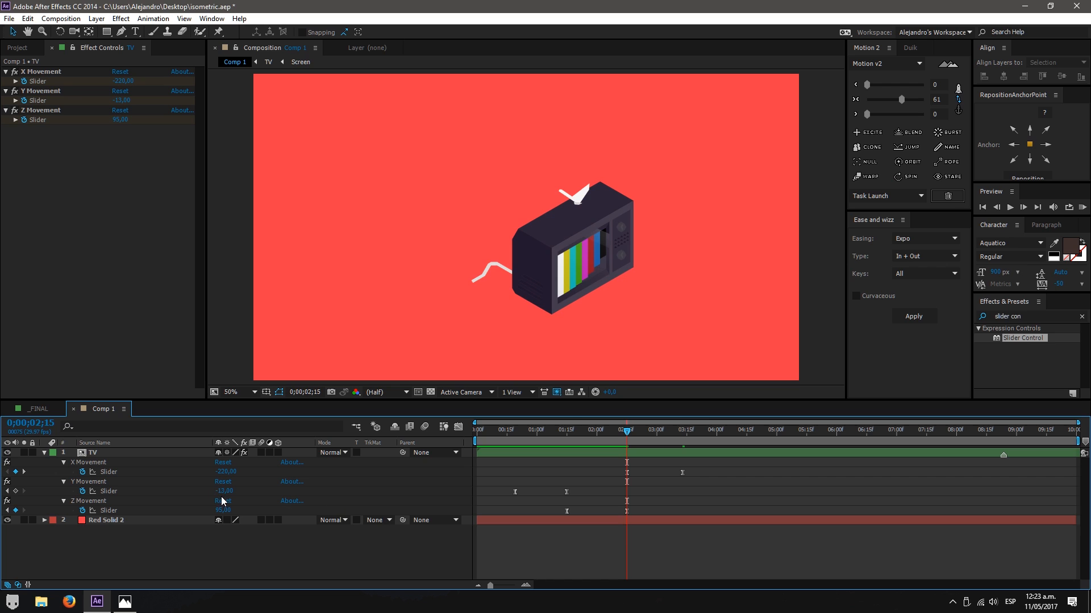
drag(224, 511, 197, 511)
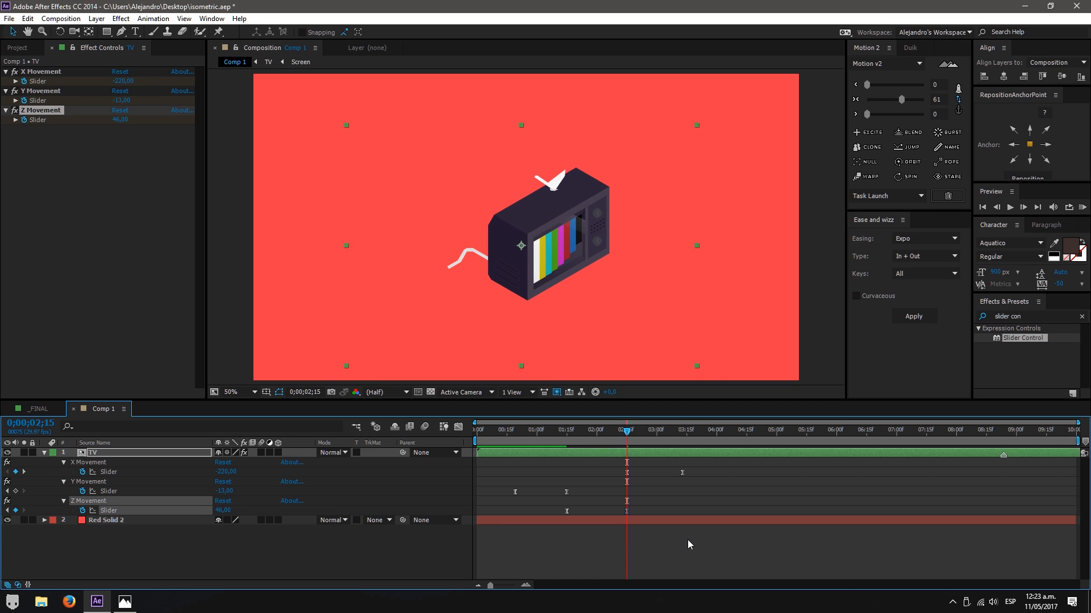
key(space)
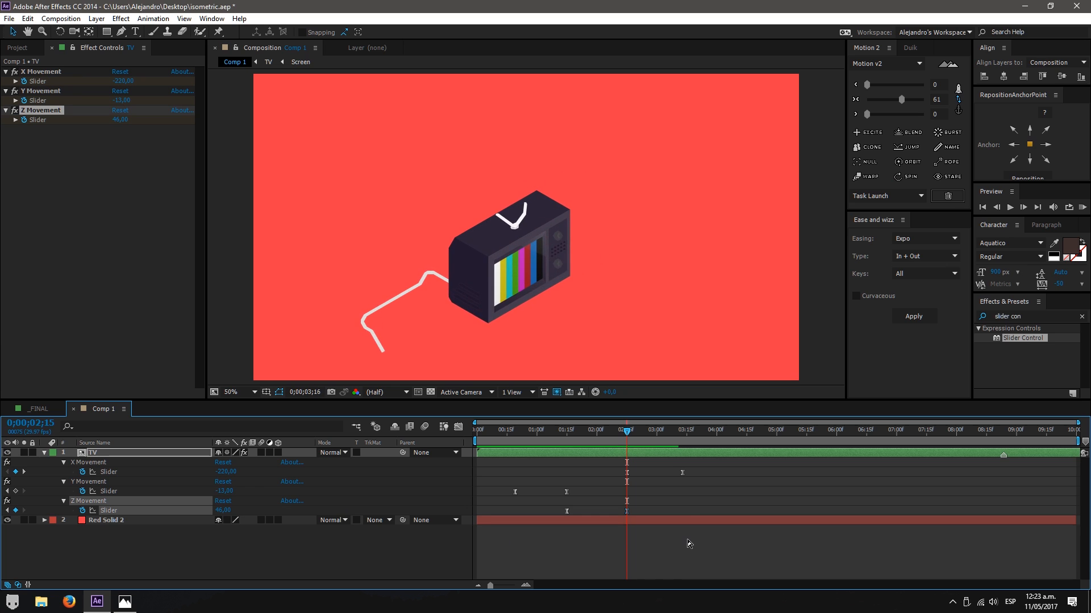